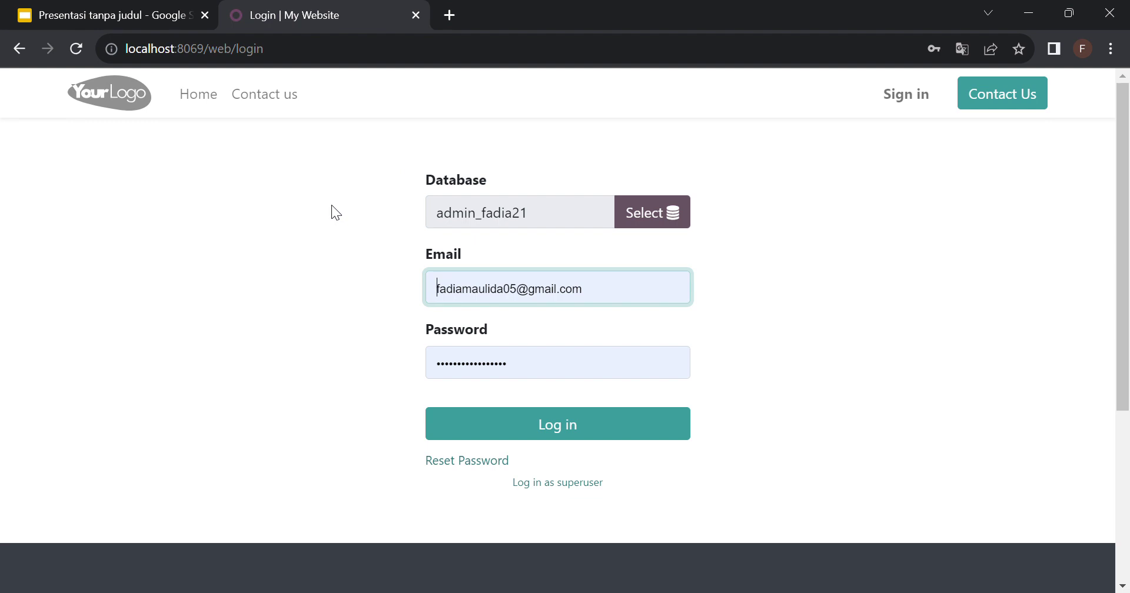
Step: Log in to the admin_fadia21 database with the prefilled credentials and open the Apps catalogue
click(541, 434)
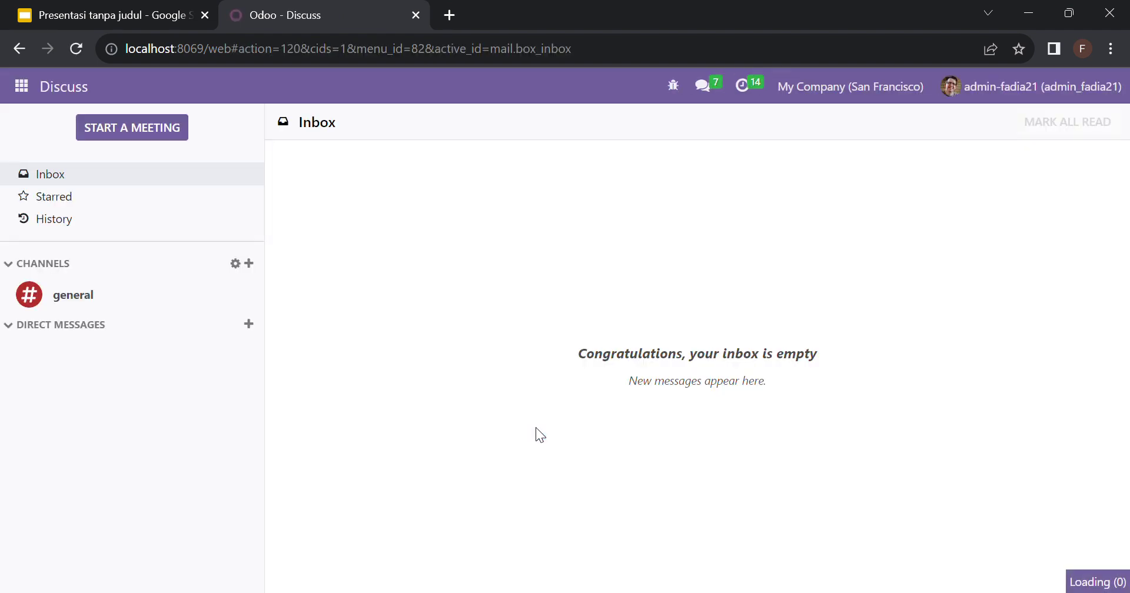
click(18, 95)
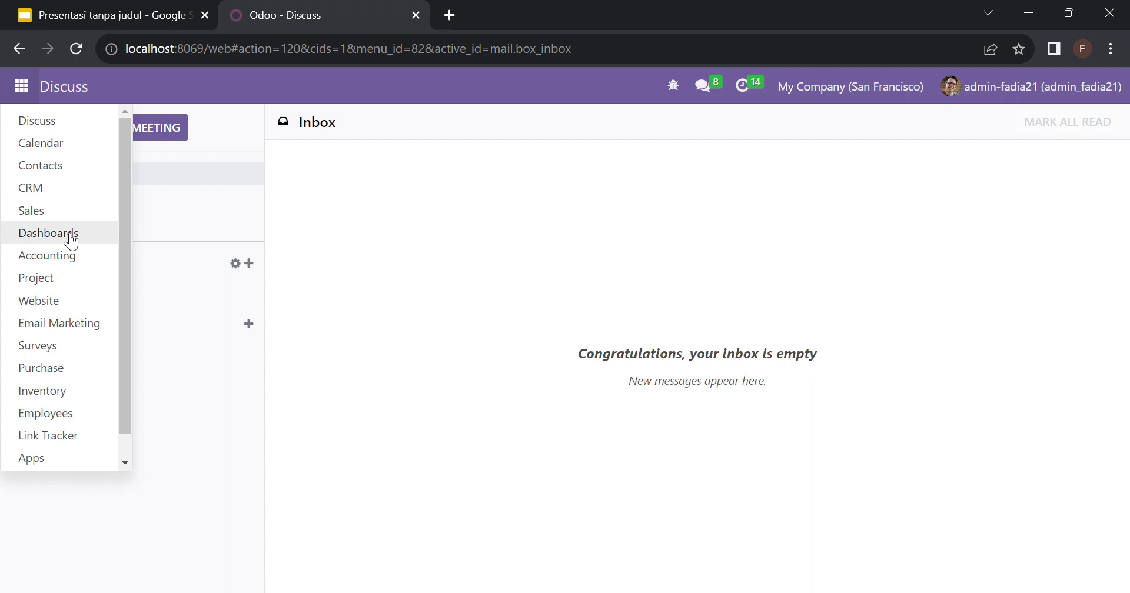
click(55, 458)
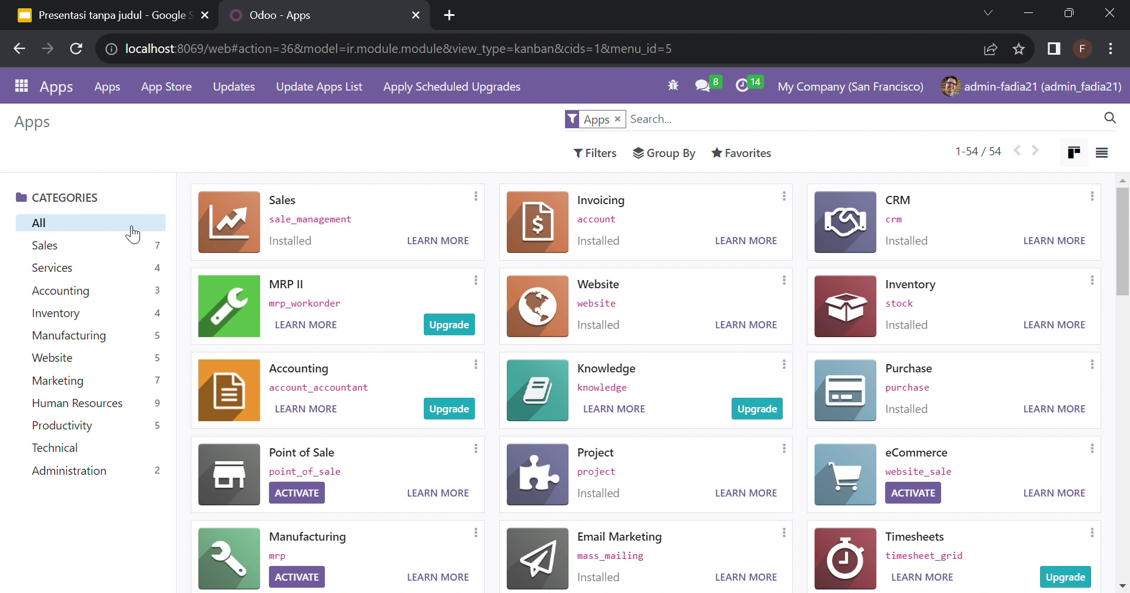
Step: Open the user management list from the general settings
click(24, 87)
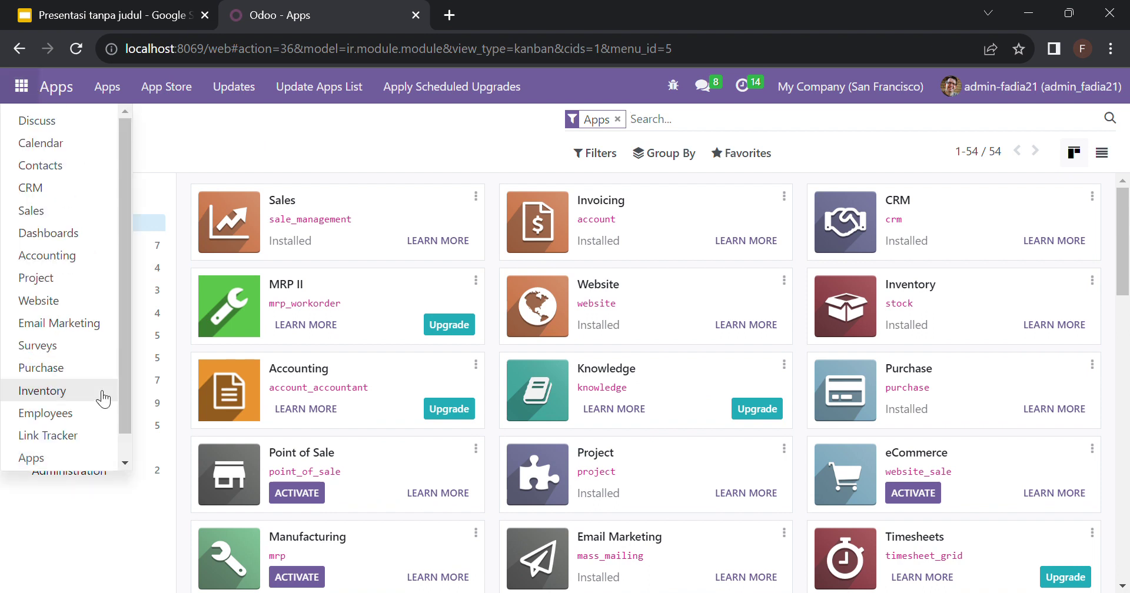
scroll(127, 446, down, 1)
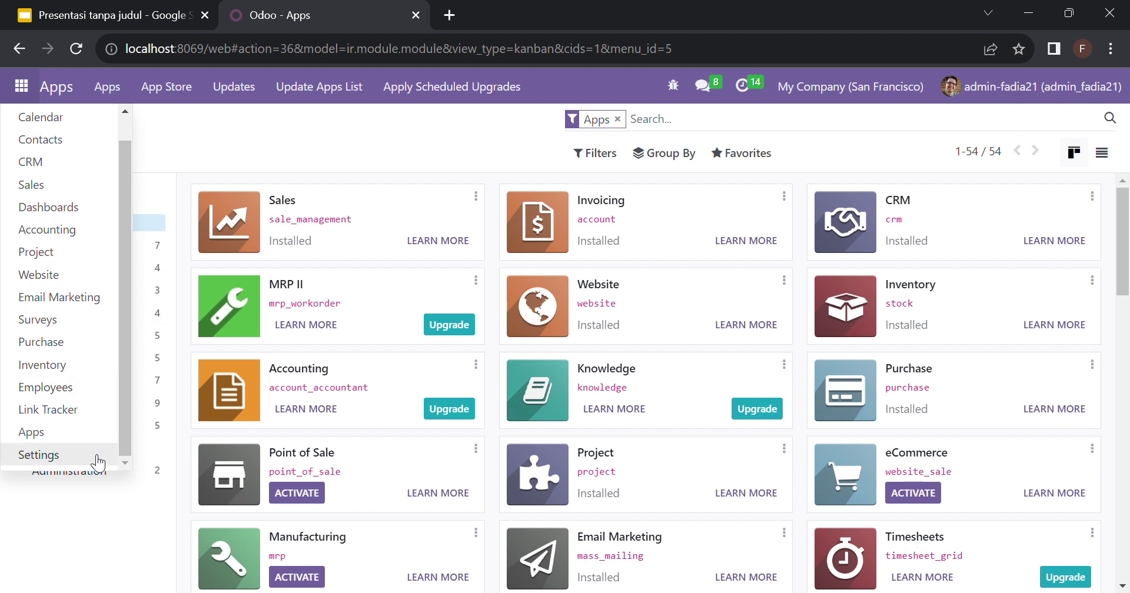
click(81, 462)
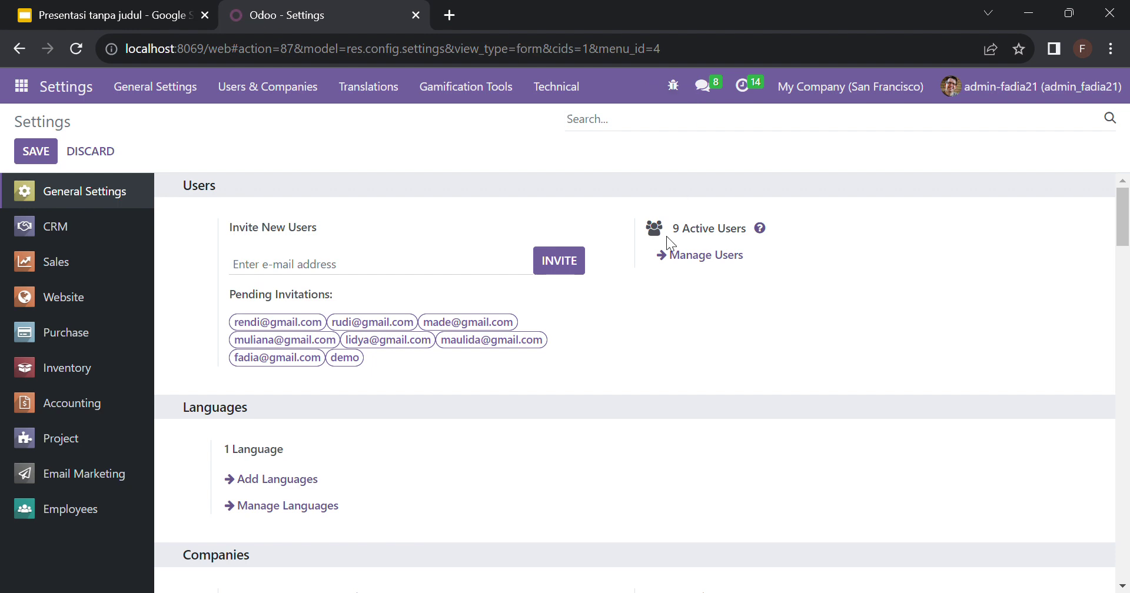
click(688, 259)
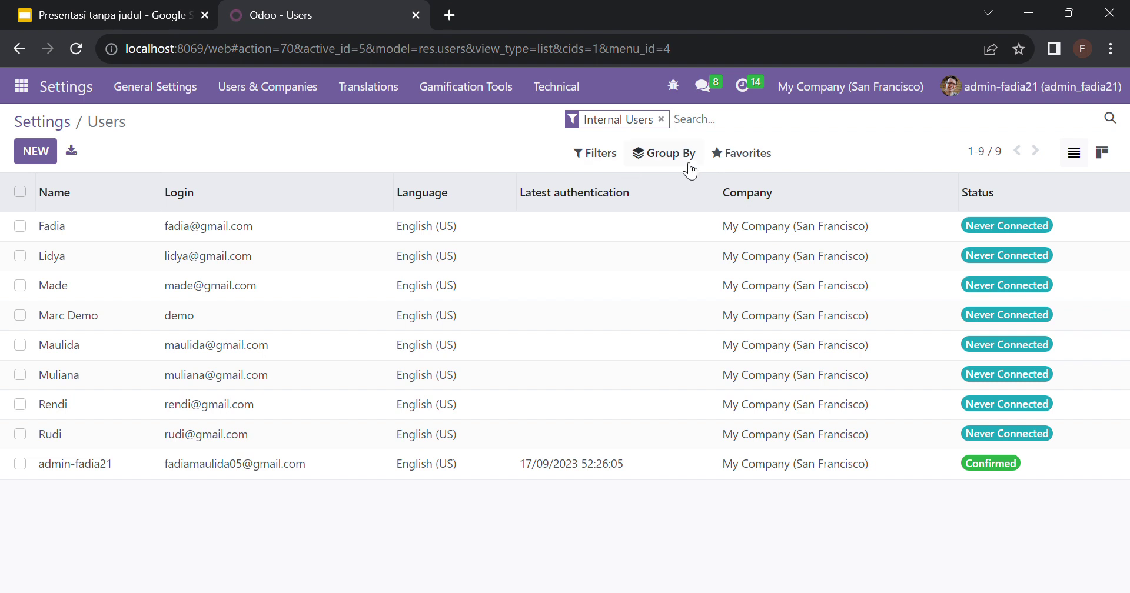
Step: Start a records import for the users and load the file Master data 02.xlsx
click(756, 167)
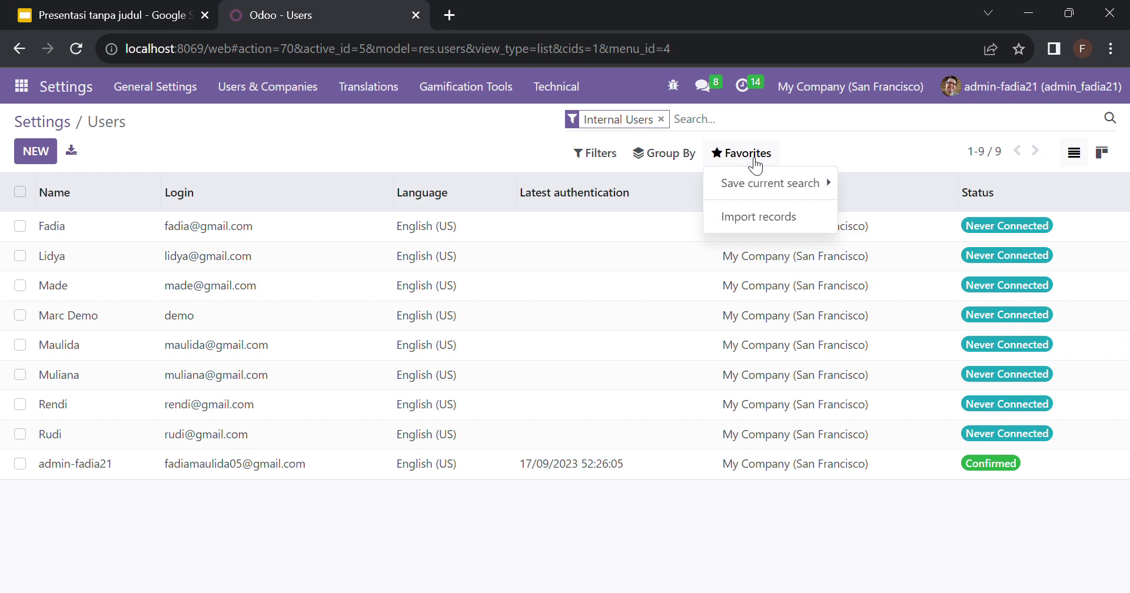
click(769, 217)
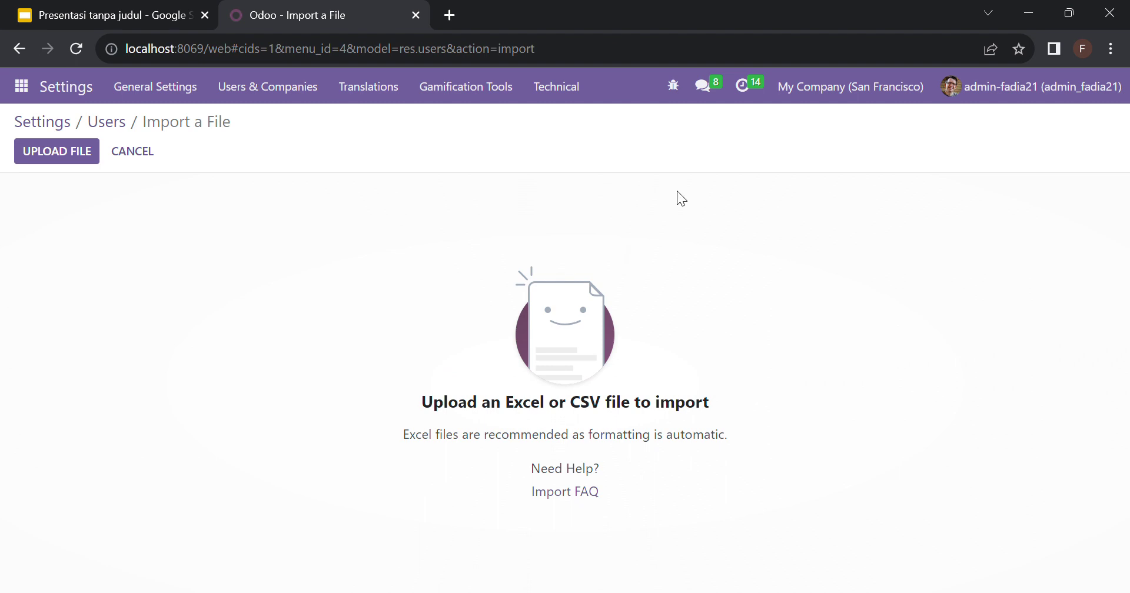
click(88, 157)
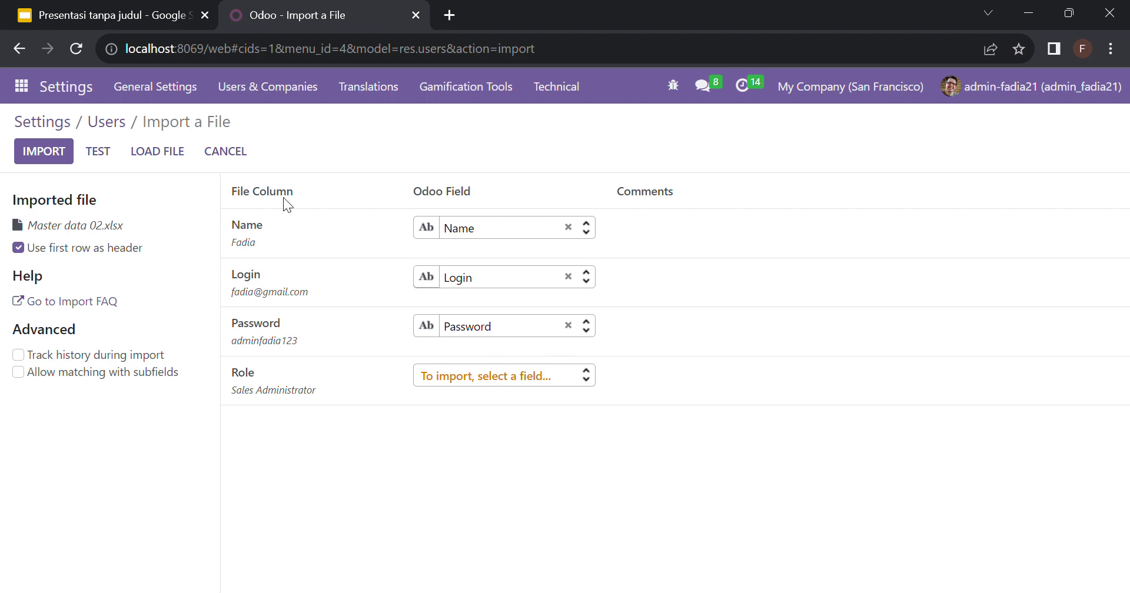
Step: Test the user import from Master data 02.xlsx and cancel the import
mouse_move(283, 333)
click(112, 157)
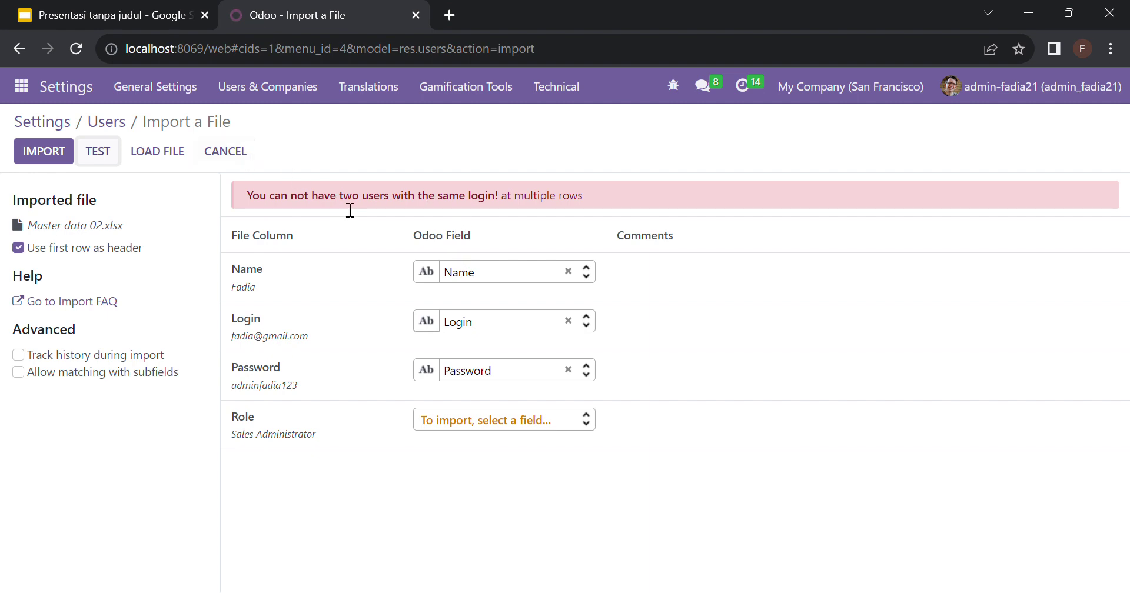
click(244, 157)
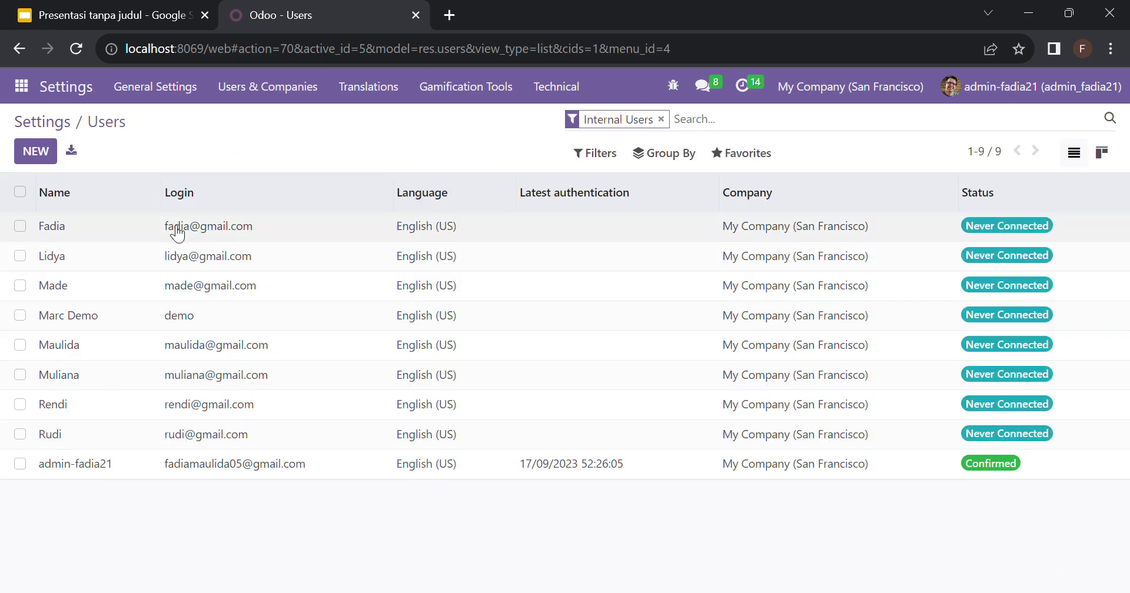
click(20, 226)
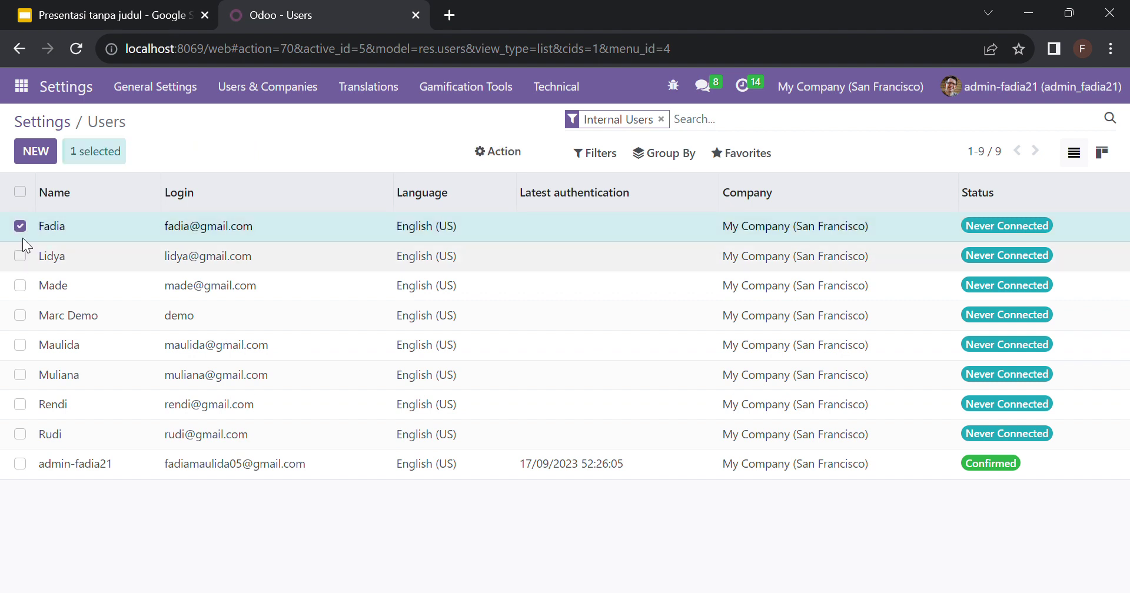
click(20, 257)
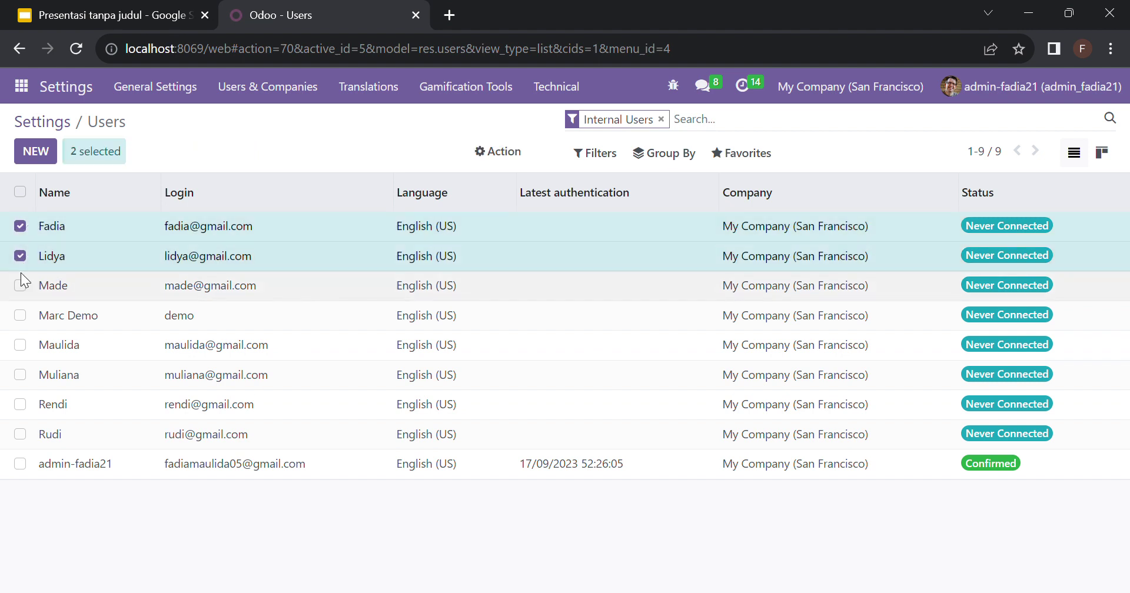
click(20, 286)
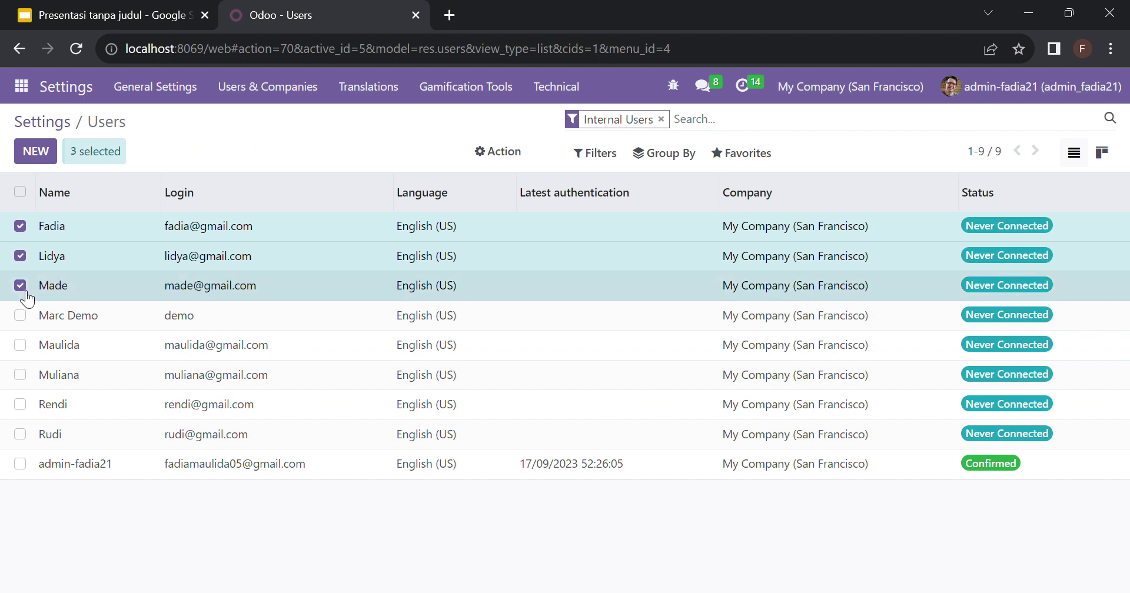
click(21, 346)
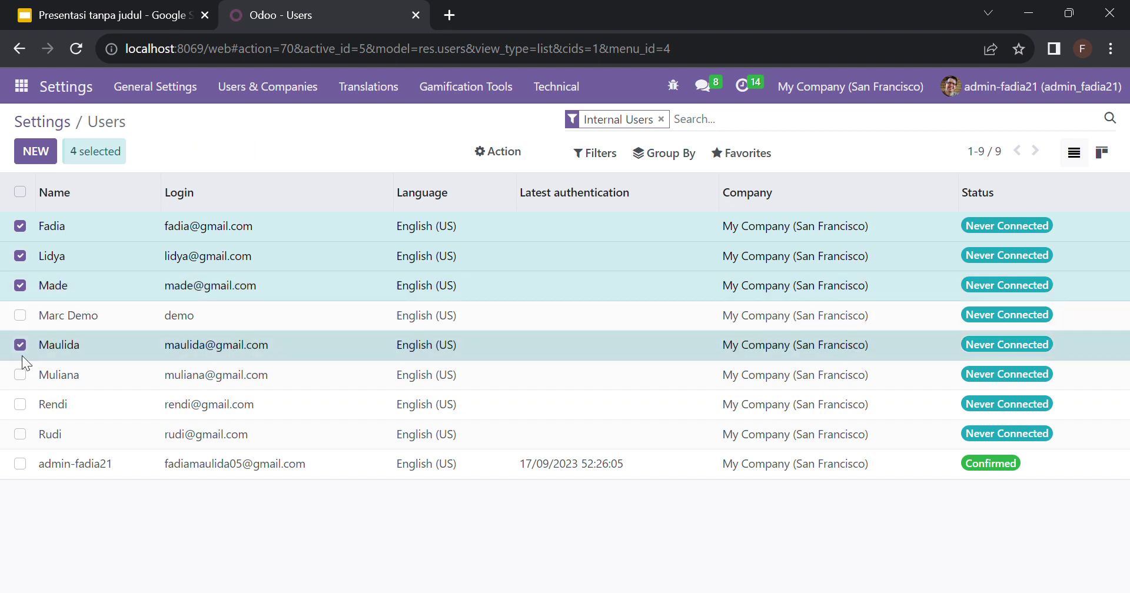
click(21, 376)
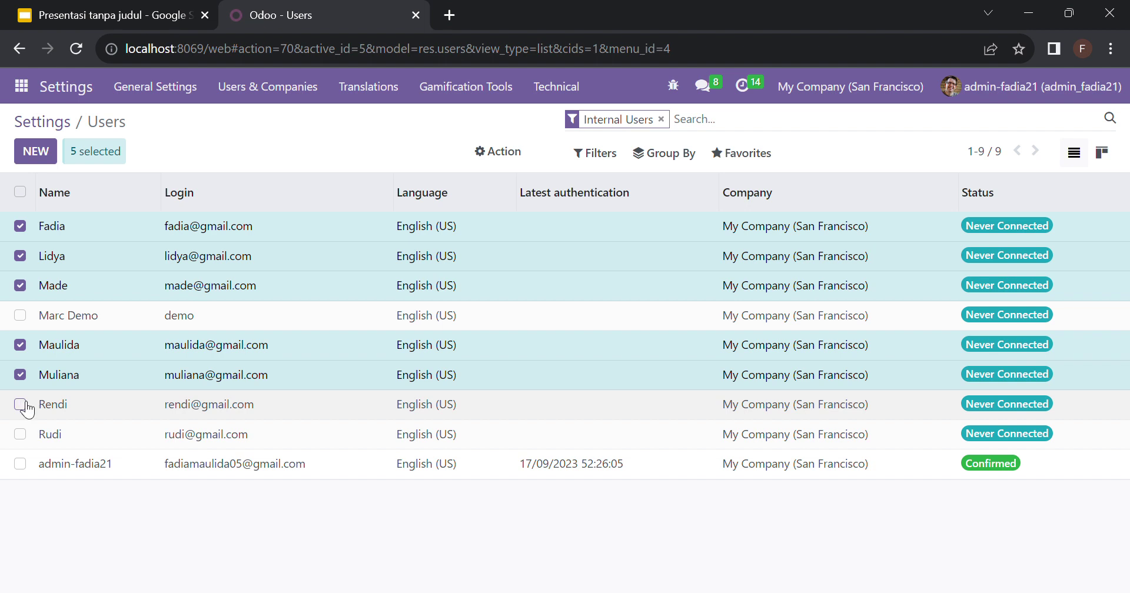
click(20, 405)
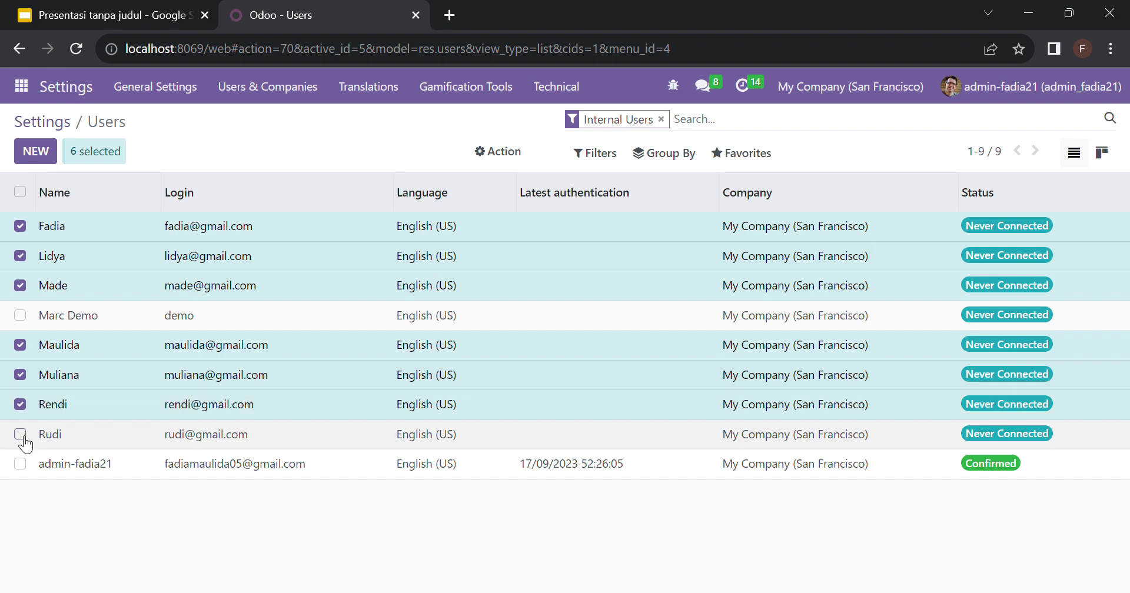
click(21, 436)
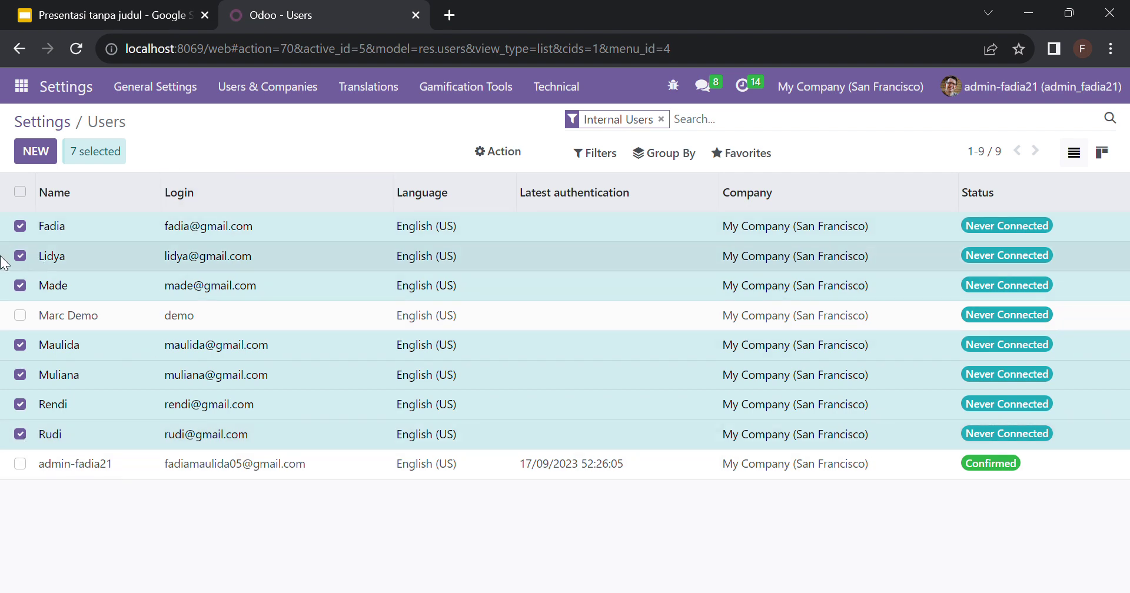
click(20, 227)
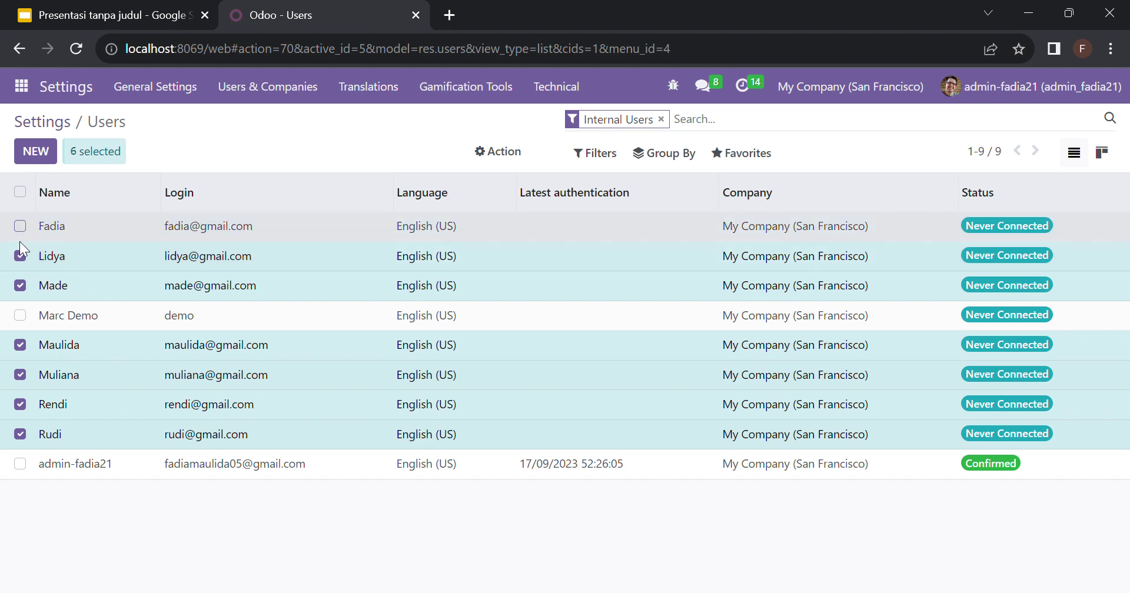
click(20, 255)
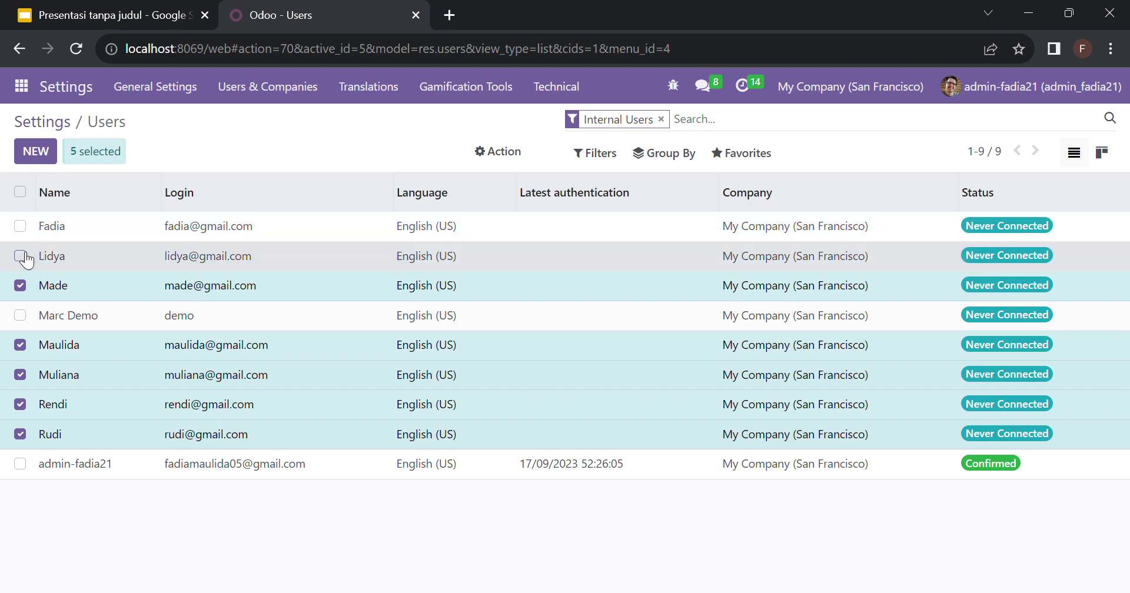
click(20, 286)
click(25, 346)
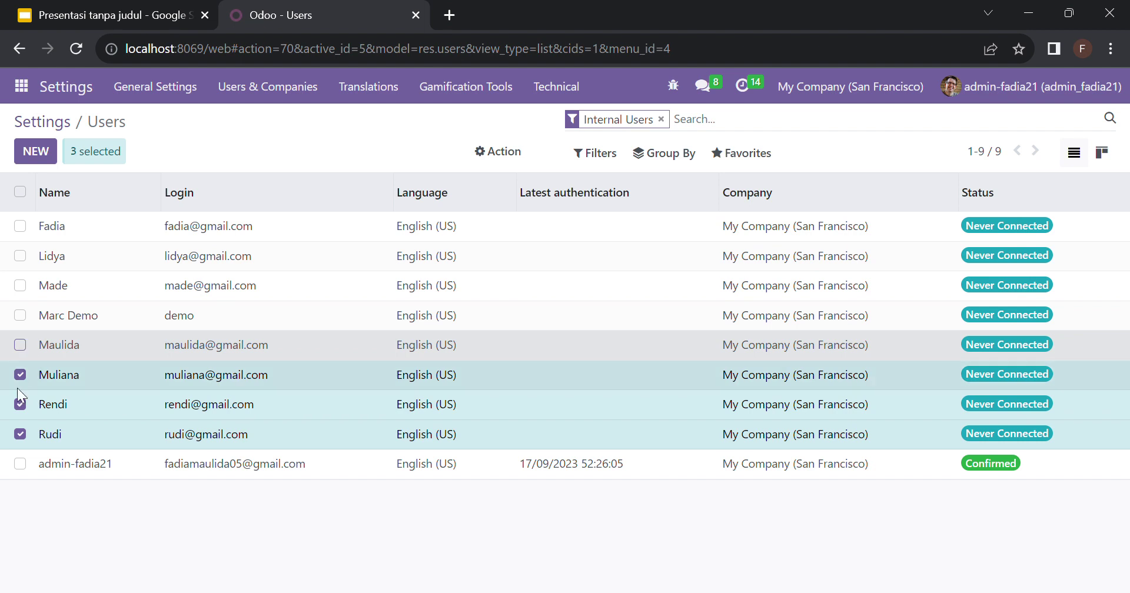
click(20, 375)
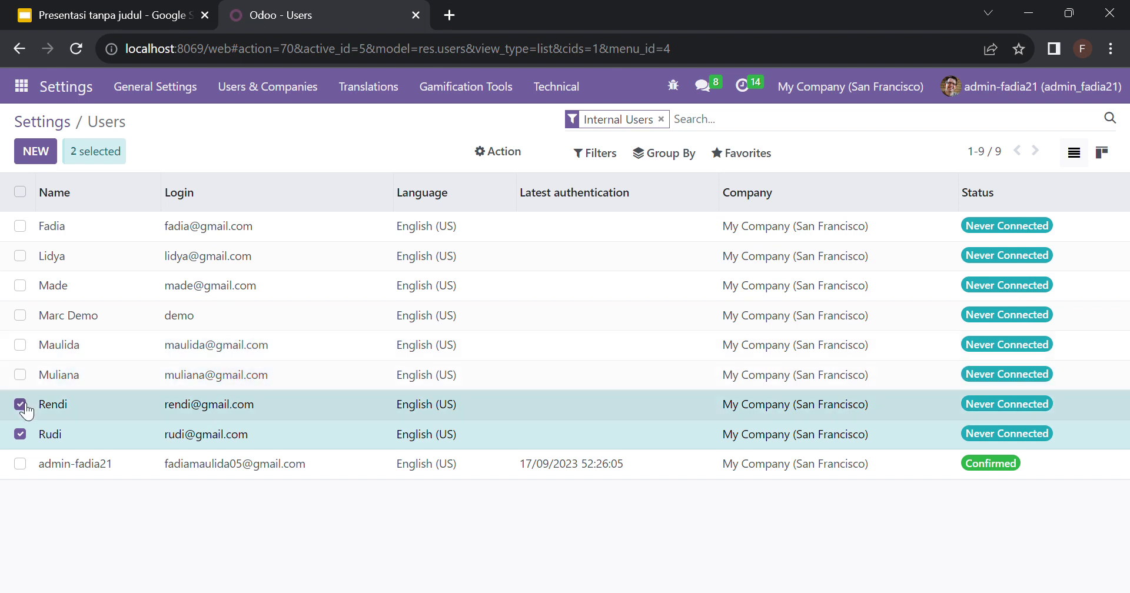
click(20, 404)
click(20, 434)
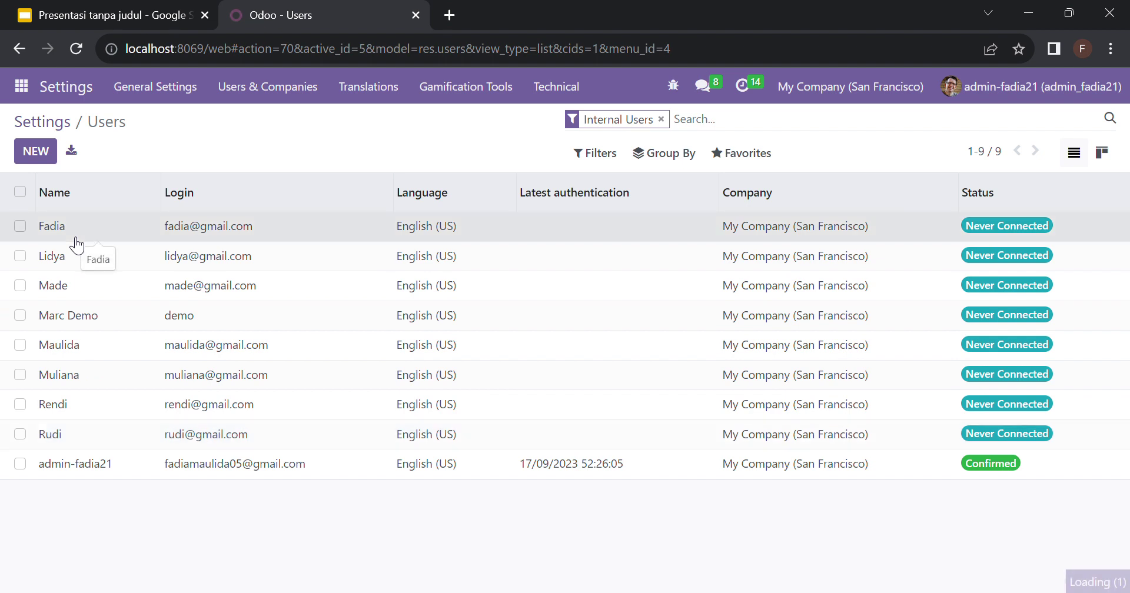
Step: Open the first user's record and review its access rights from the user type to the extra rights
click(76, 241)
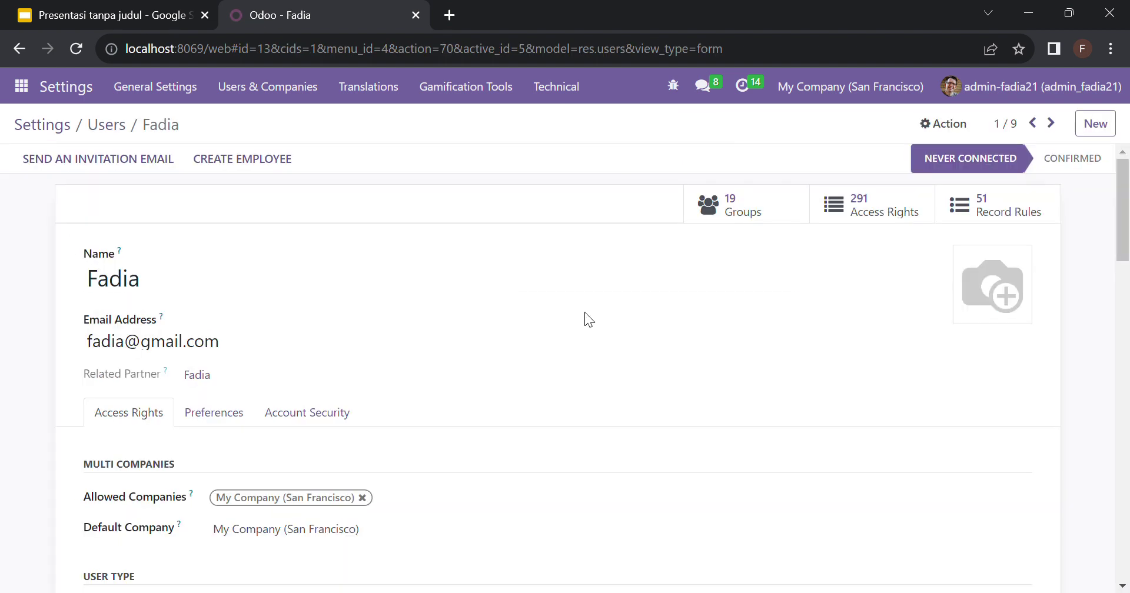
mouse_move(1024, 309)
scroll(1104, 312, down, 4)
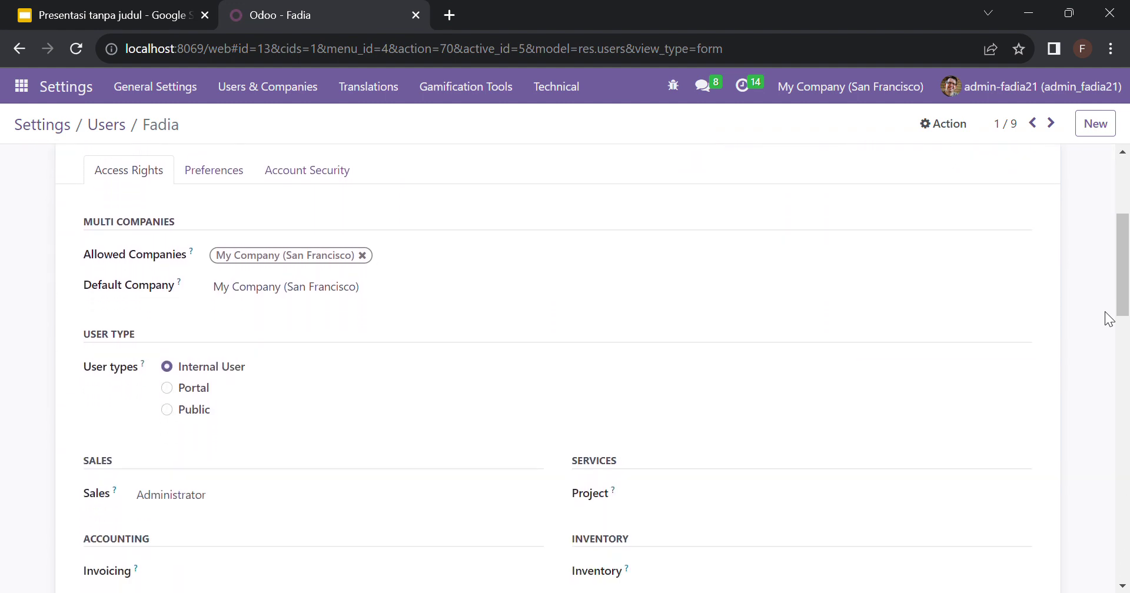
scroll(1105, 319, down, 4)
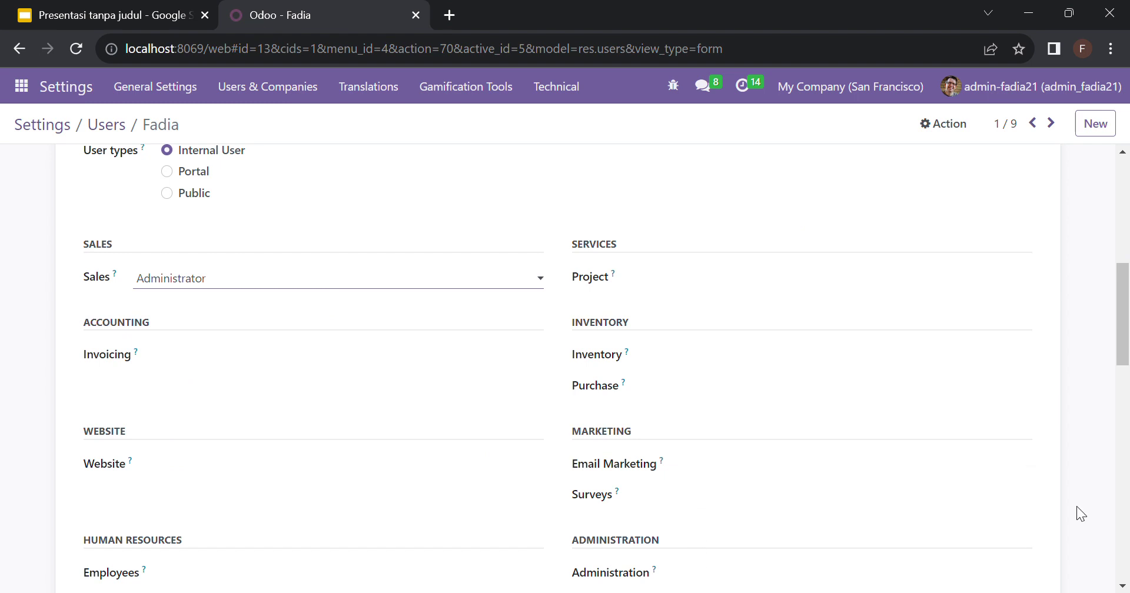
click(1122, 586)
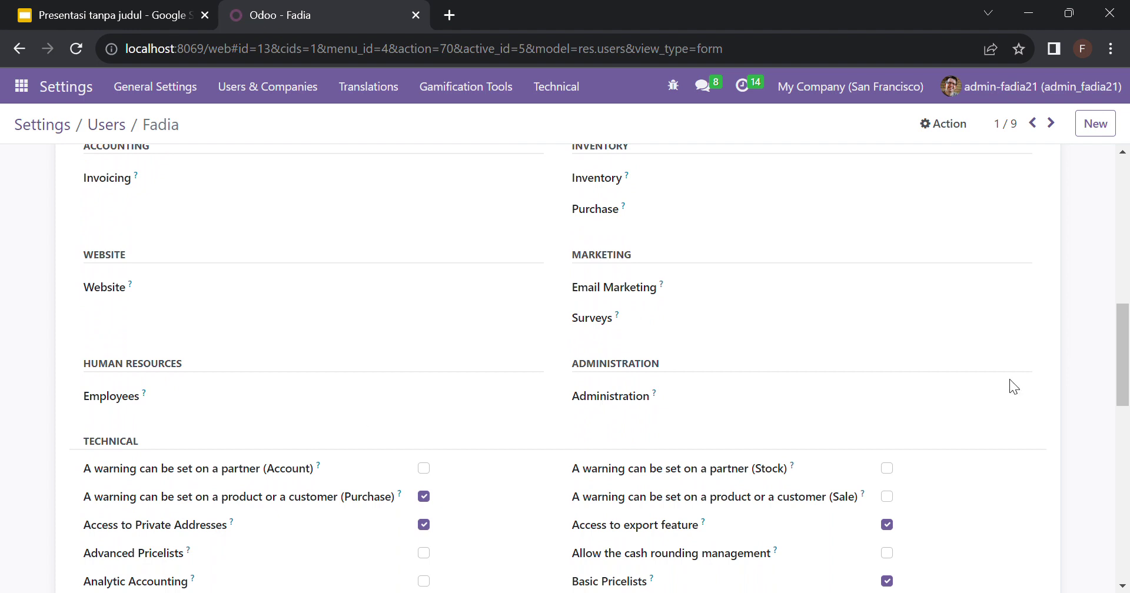
click(1124, 584)
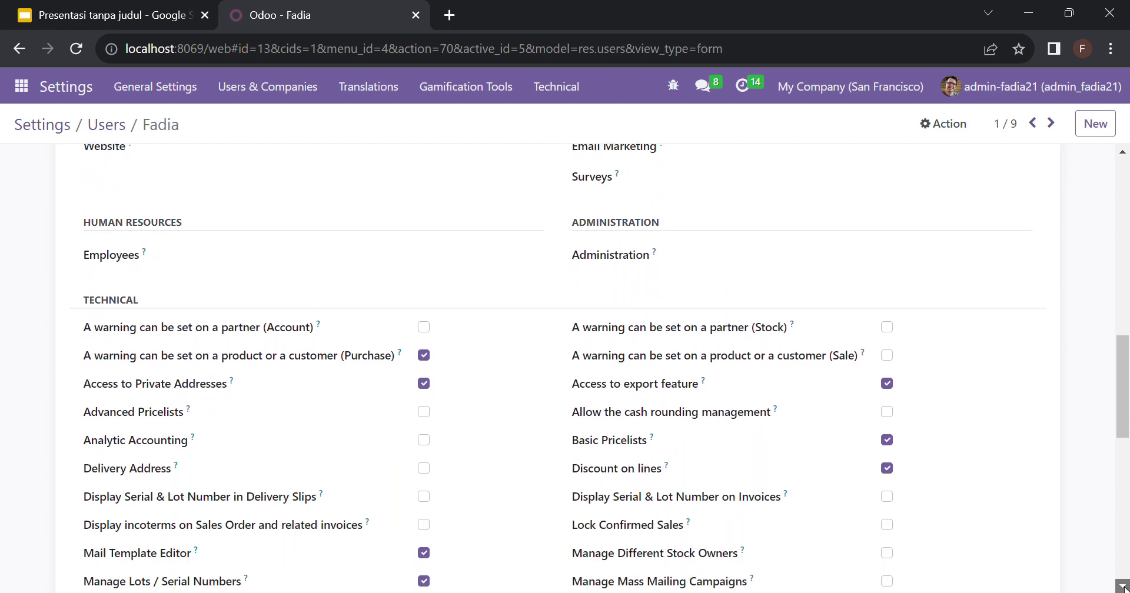
drag(1124, 587, 1124, 587)
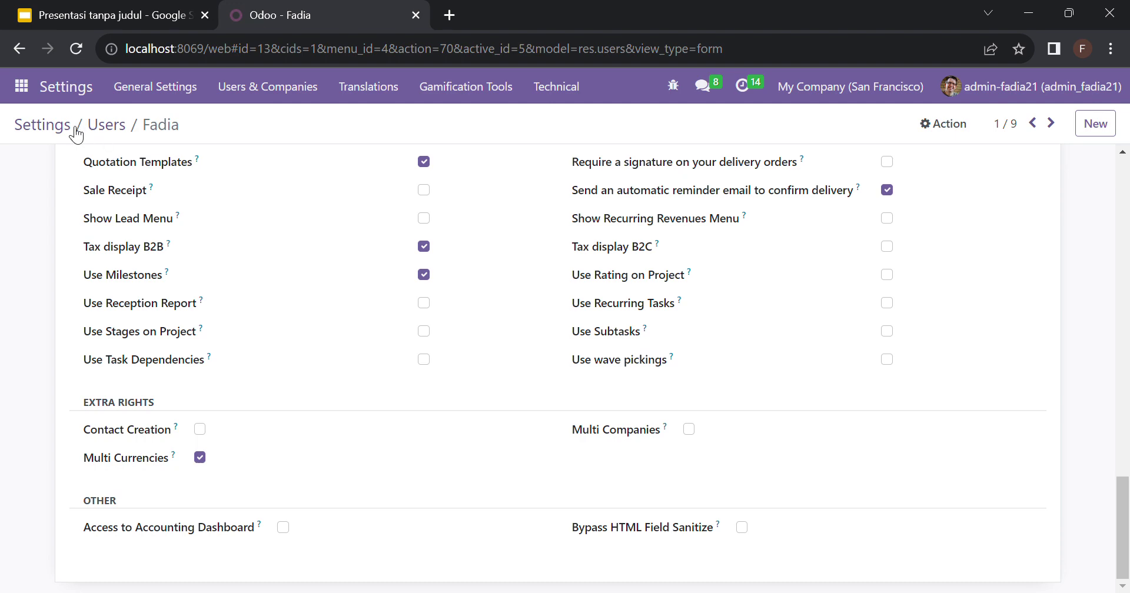
Step: Return to the users list, open the fifth user's record and review its access rights from the user type to the extra rights
click(106, 126)
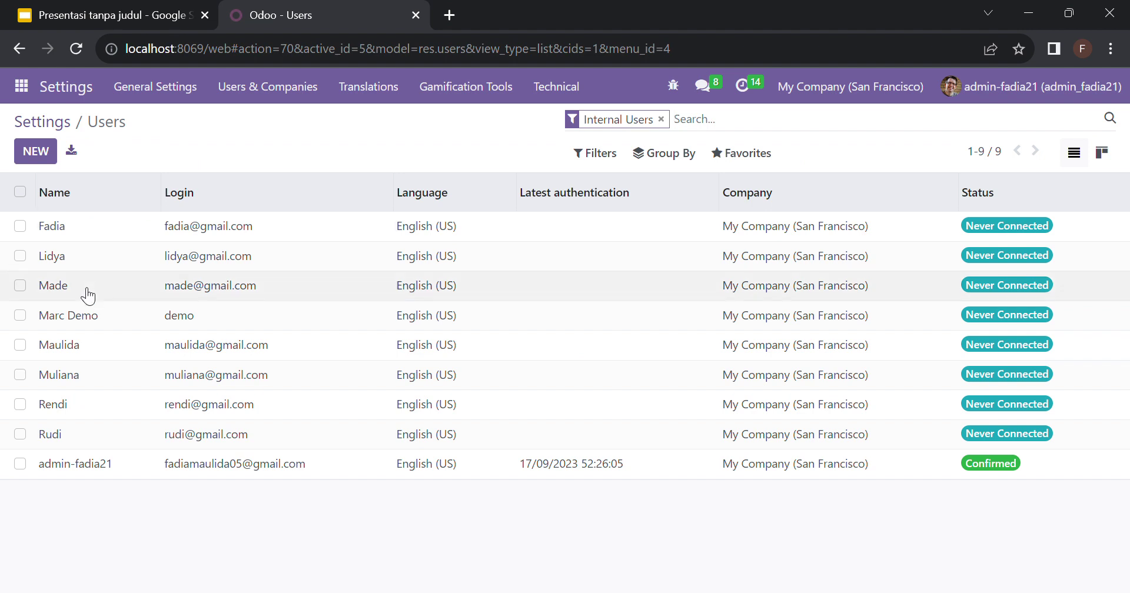
click(72, 353)
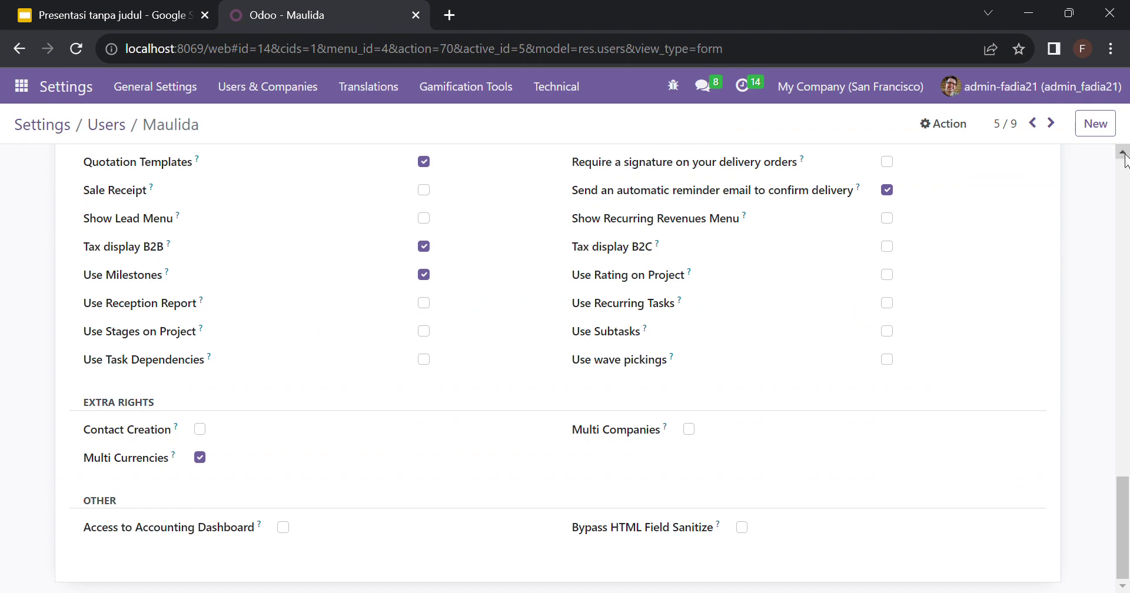
click(1121, 188)
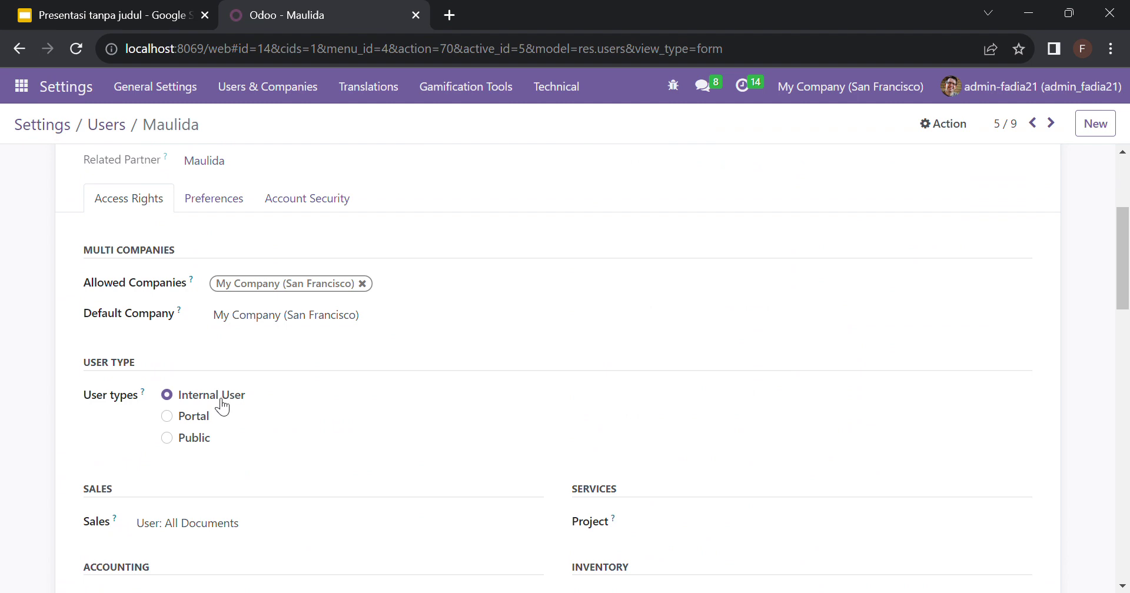
click(1119, 447)
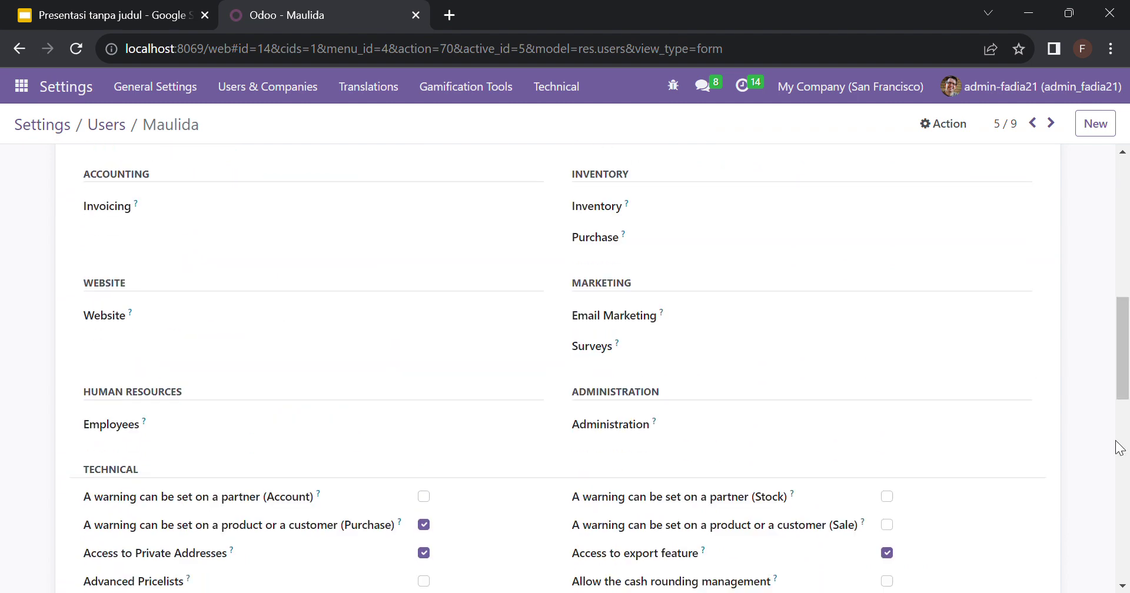
scroll(1119, 447, down, 3)
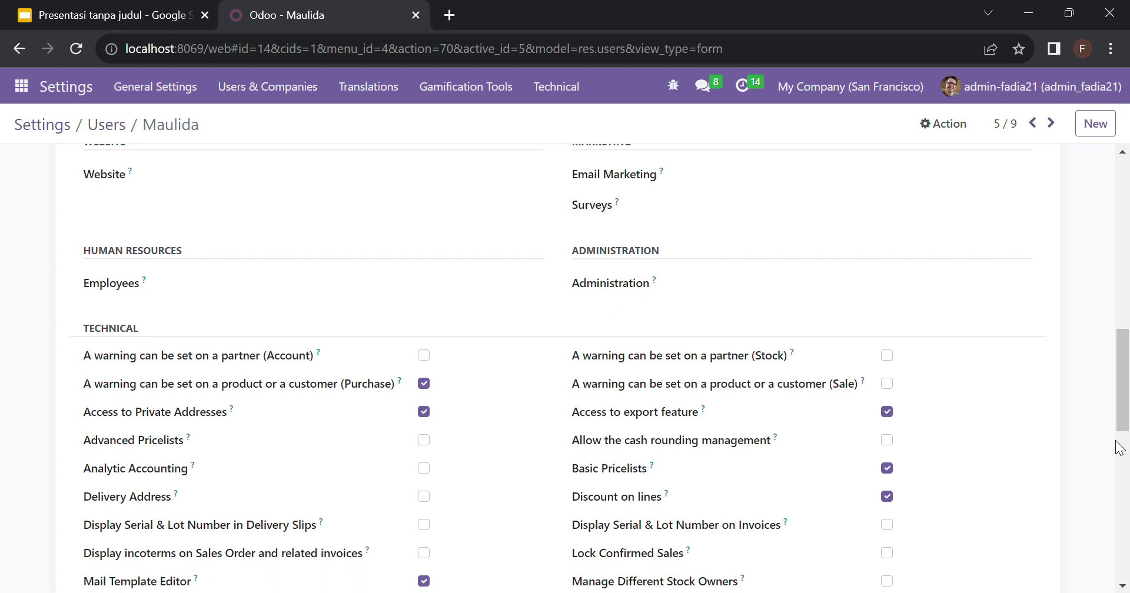
scroll(1119, 448, up, 5)
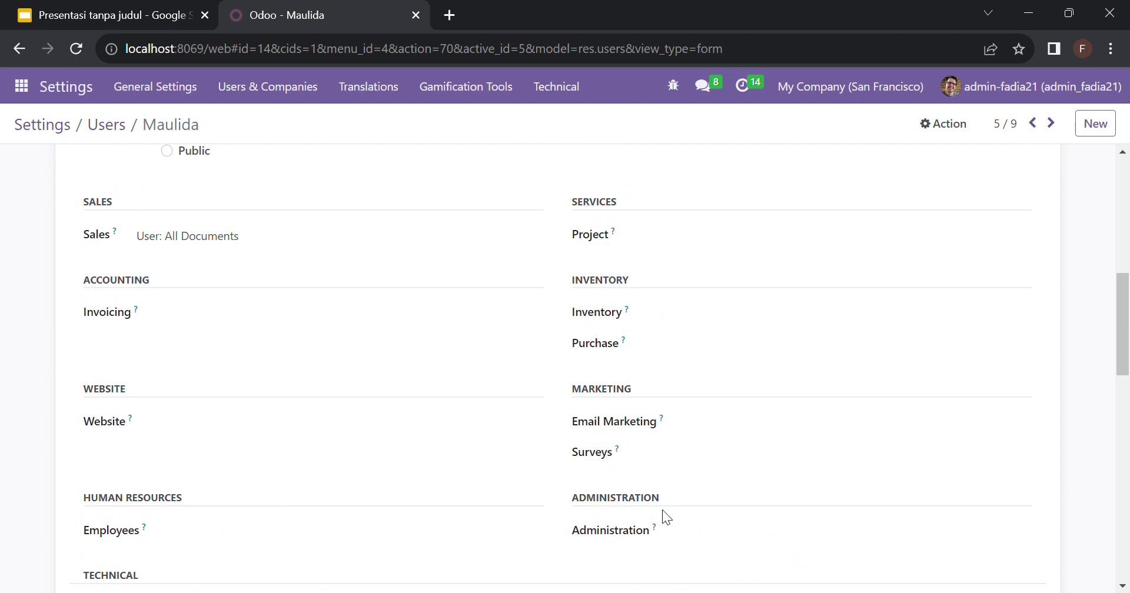
click(1122, 586)
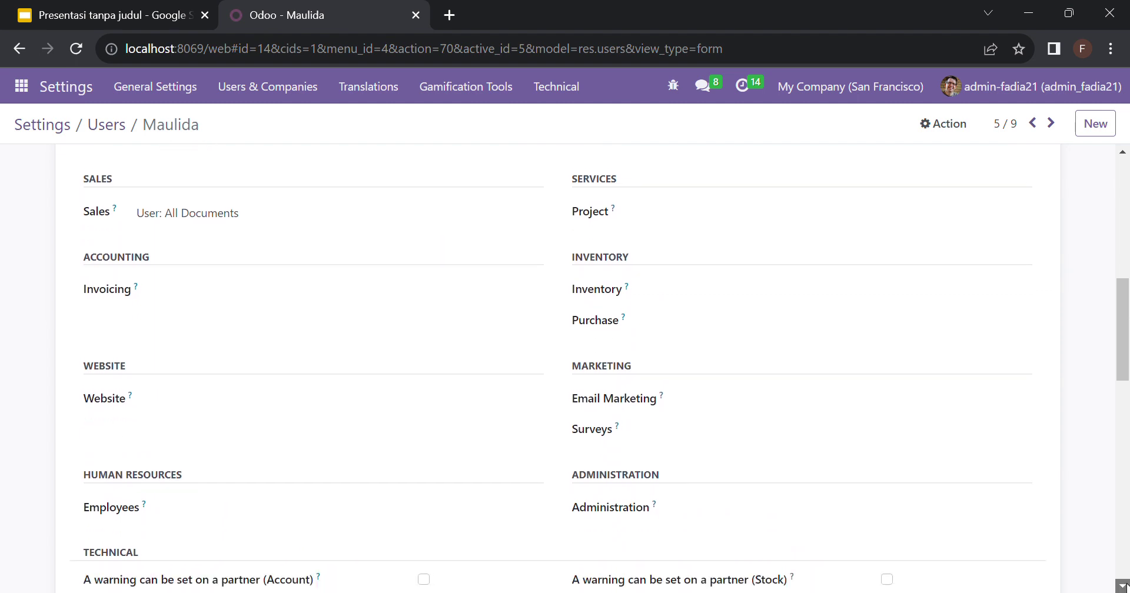
drag(1122, 586, 1123, 586)
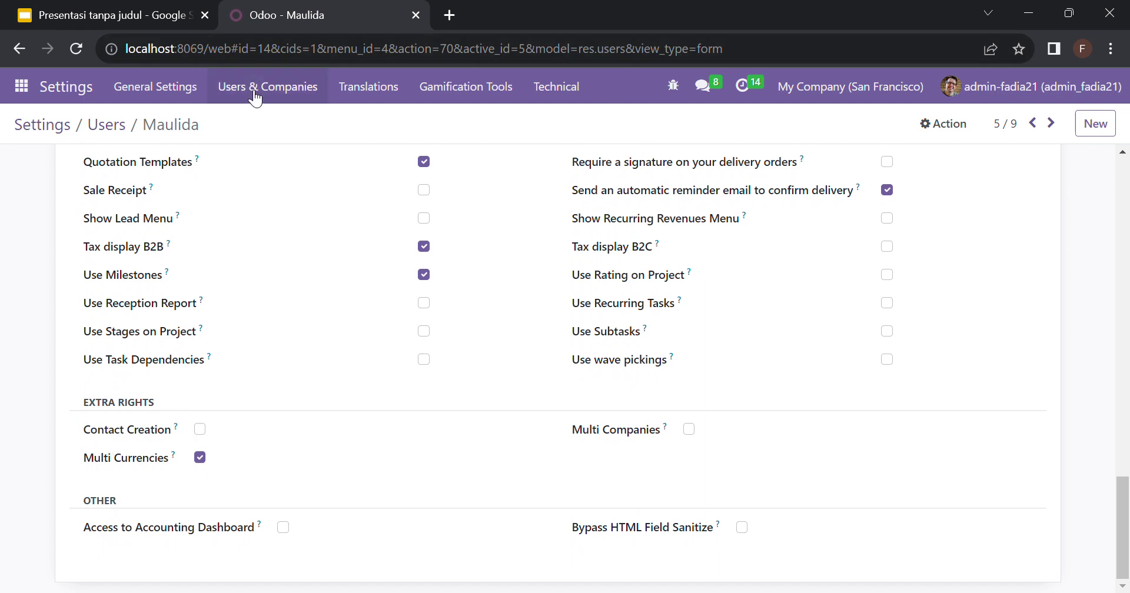
Step: Open the second user's record from the users list and review its Sales access and the remaining rights
click(123, 133)
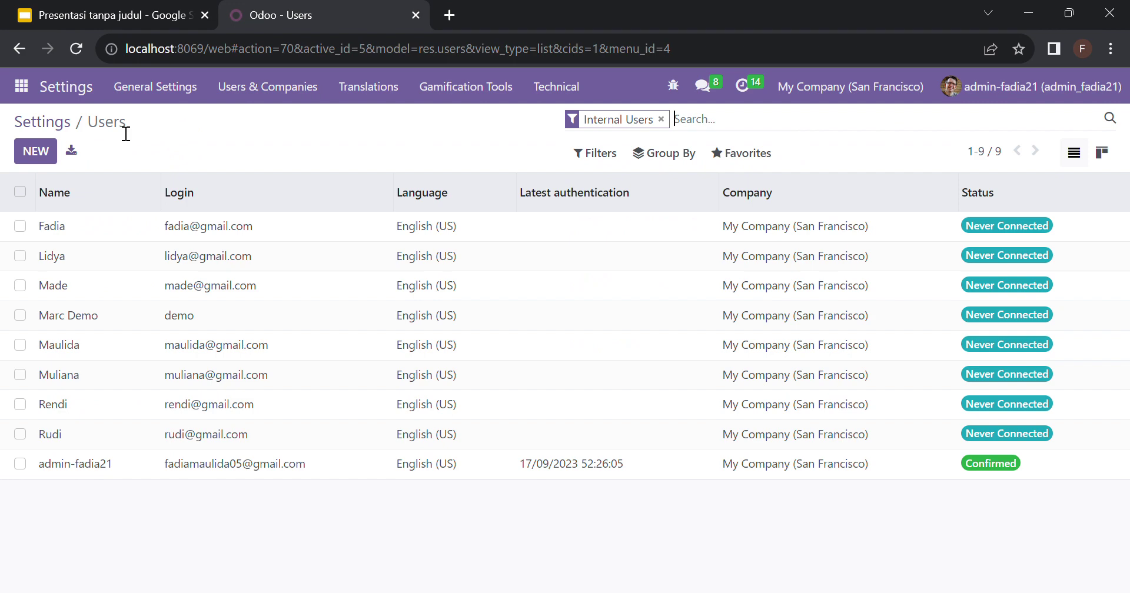
click(85, 259)
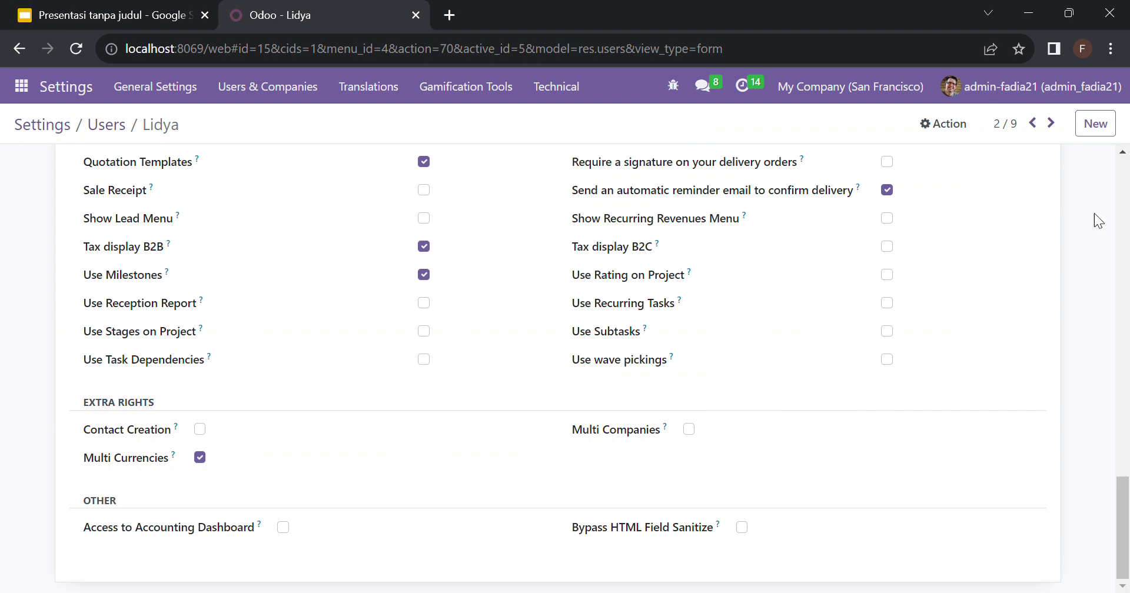
scroll(1093, 213, up, 15)
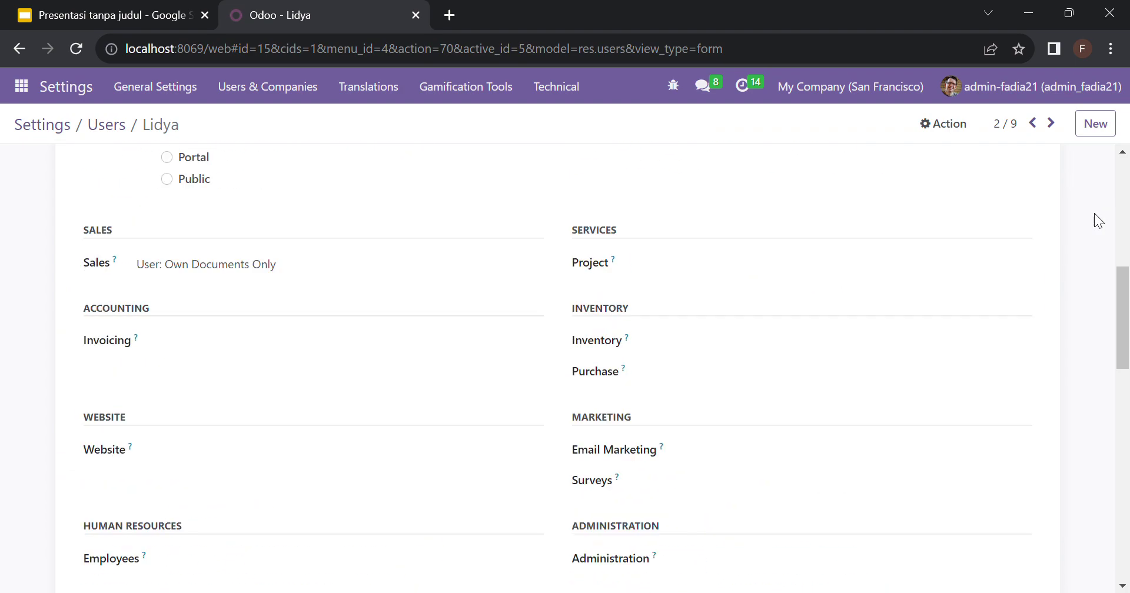
scroll(1093, 213, down, 8)
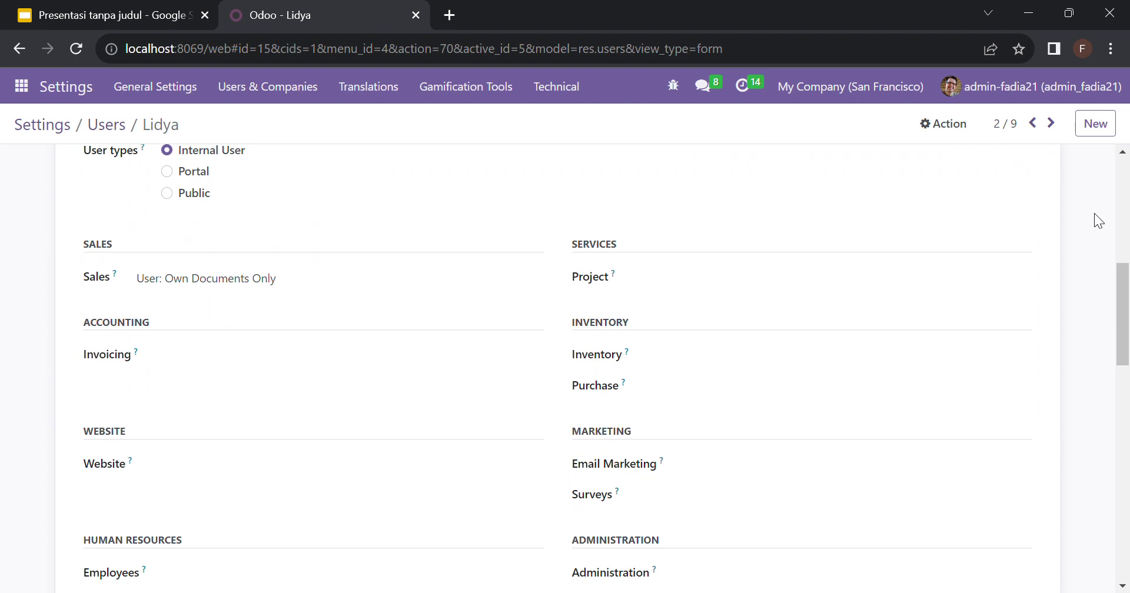
scroll(1093, 213, down, 15)
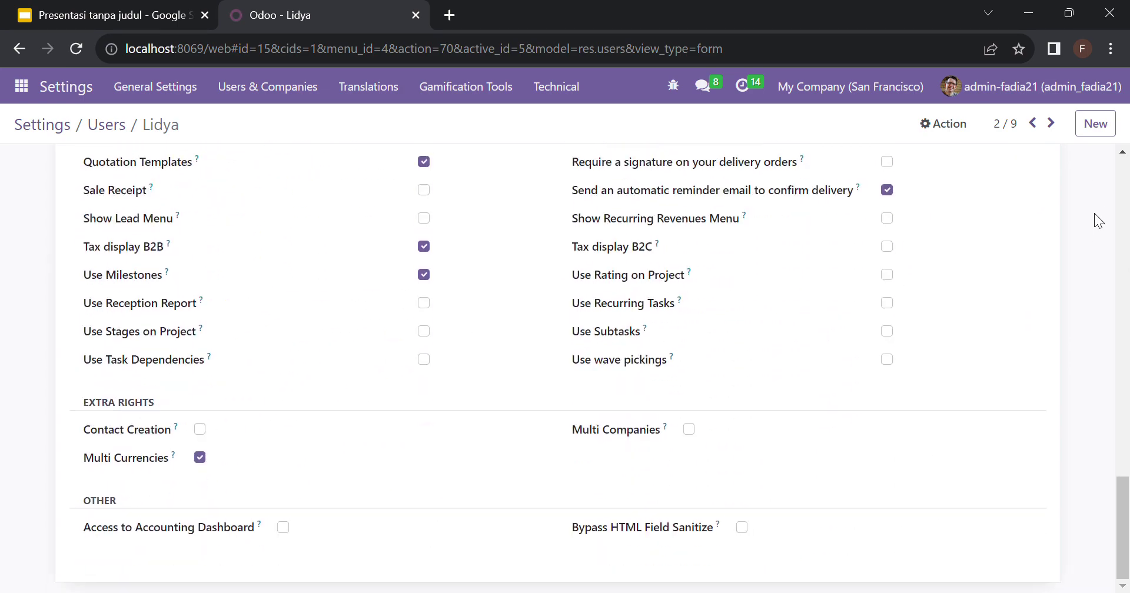
Step: Open the sixth user's record from the users list and review its Inventory access, technical settings and extra rights
click(105, 135)
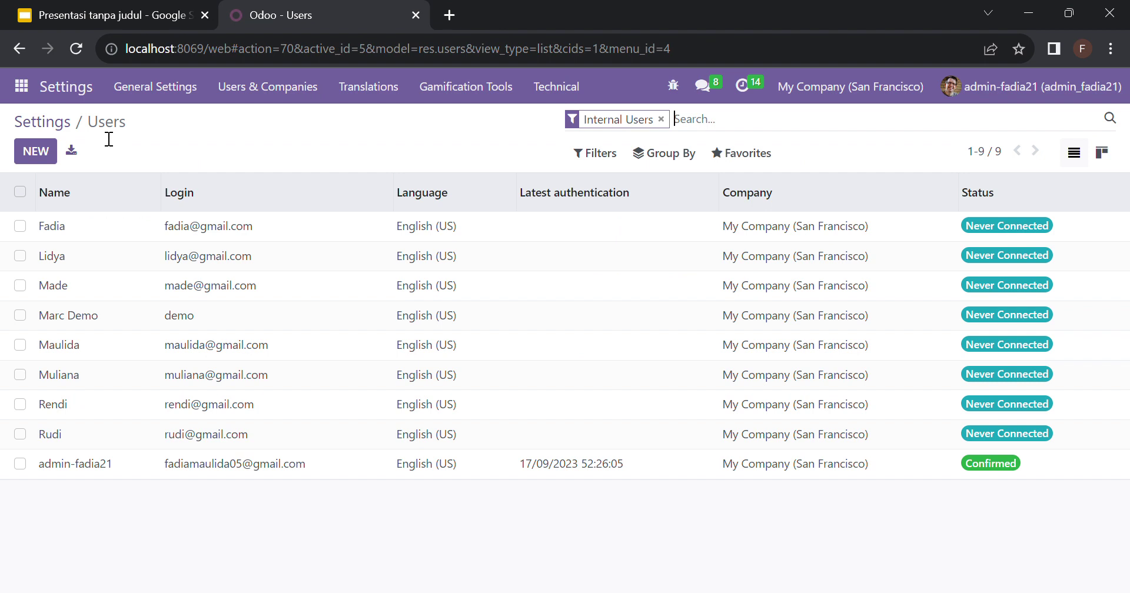
click(58, 384)
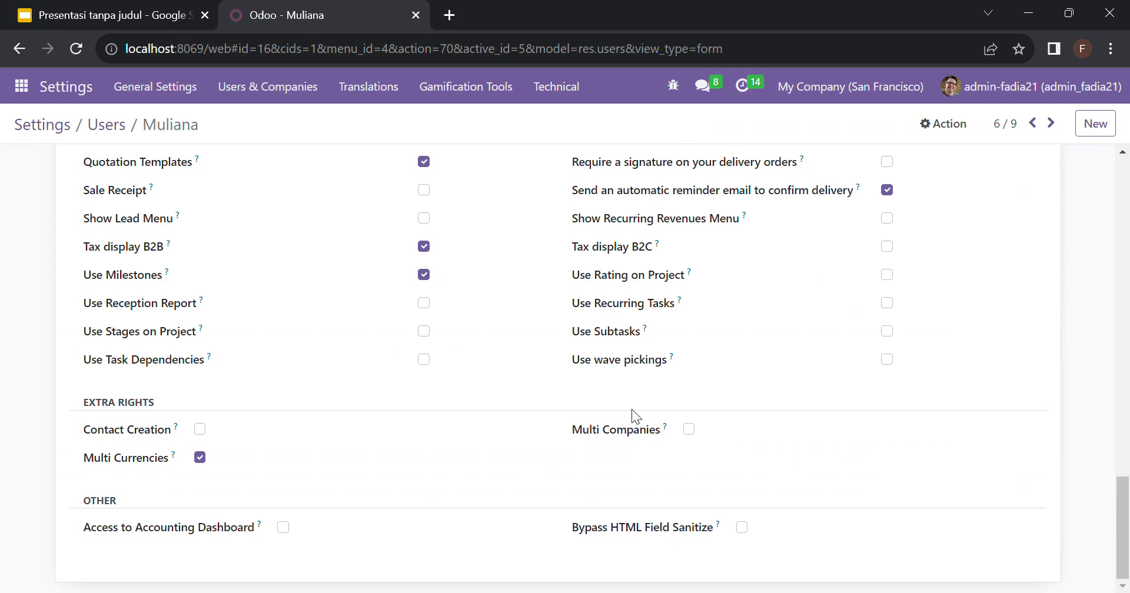
scroll(1090, 340, up, 15)
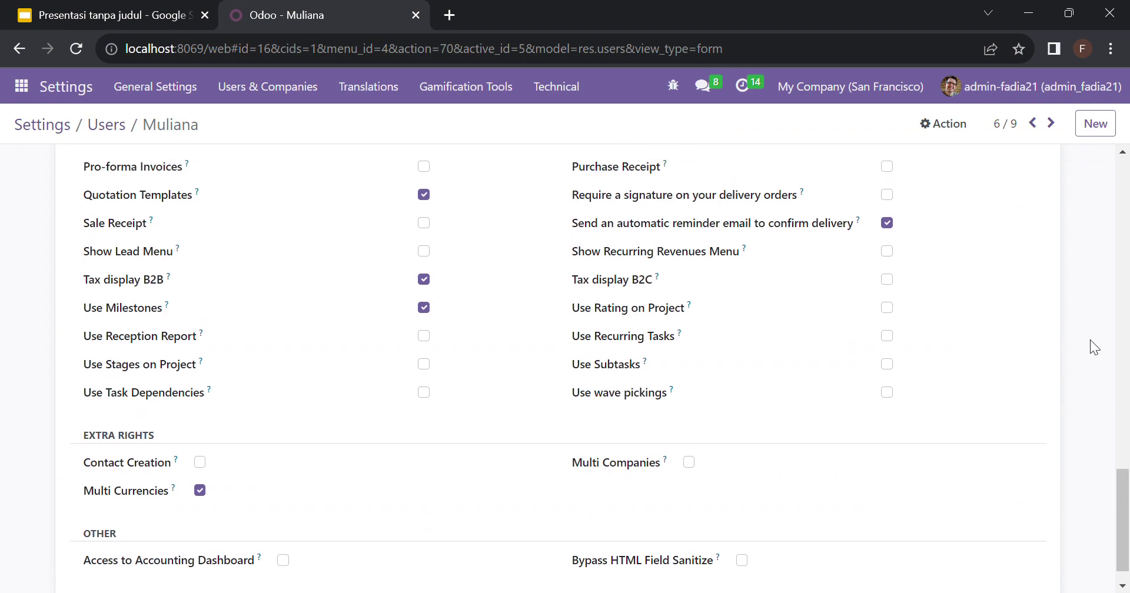
scroll(1090, 340, up, 8)
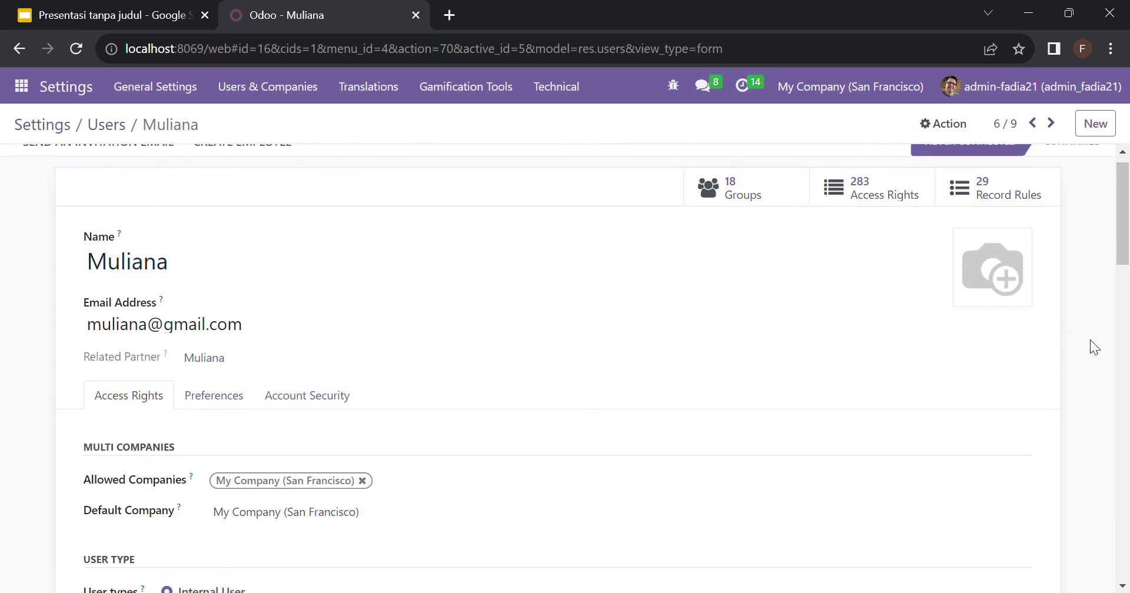
scroll(1090, 340, down, 7)
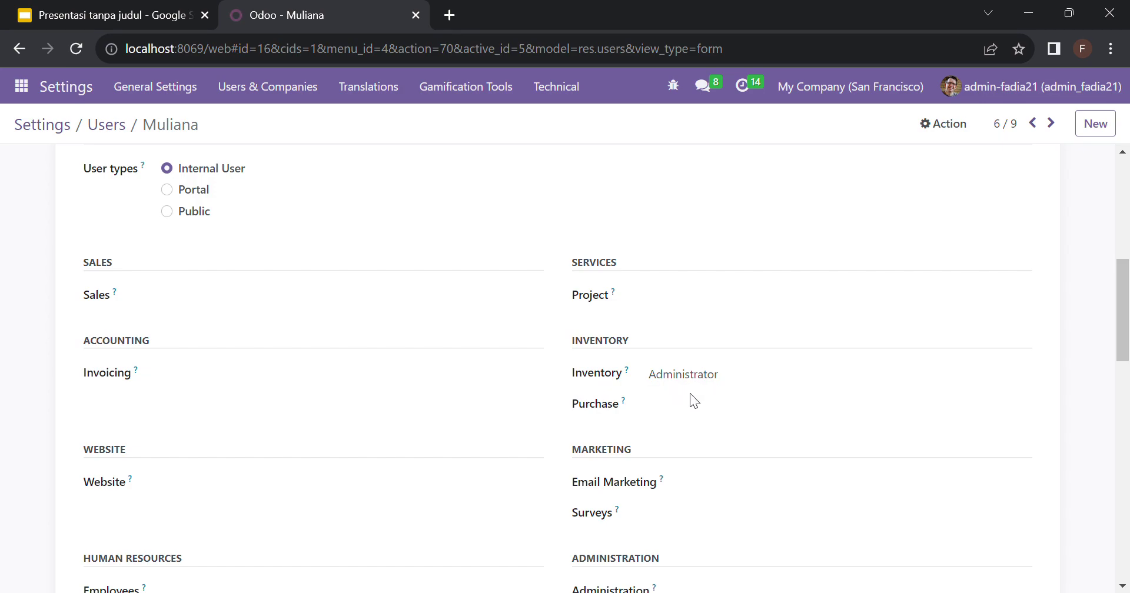
scroll(683, 393, down, 15)
scroll(690, 394, down, 2)
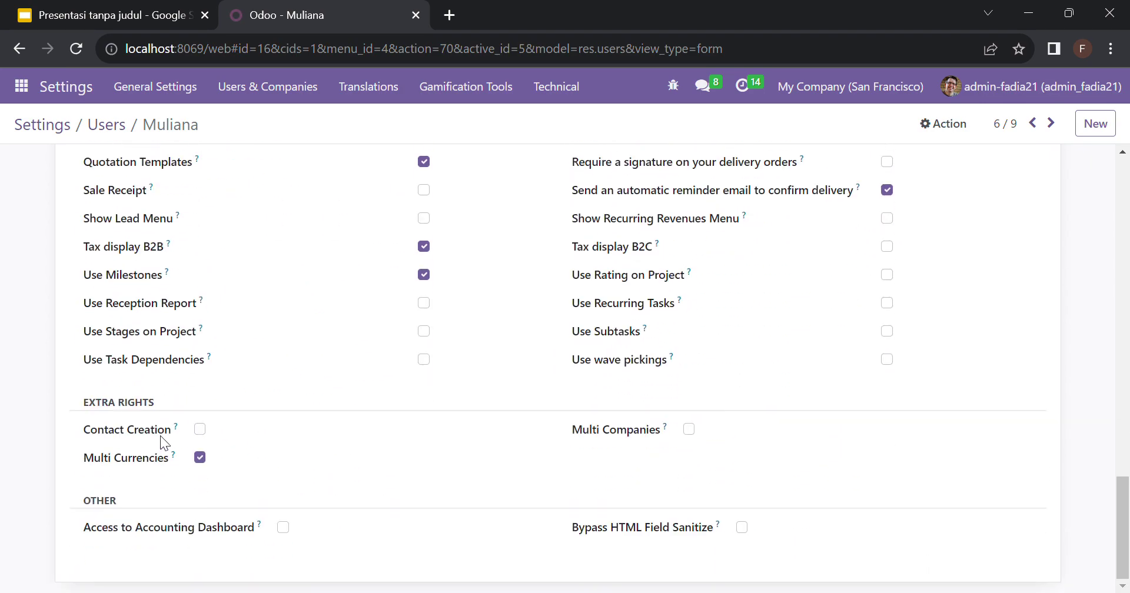
mouse_move(175, 432)
Step: Open the third user's record from the users list and examine its Inventory access and technical rights
click(124, 125)
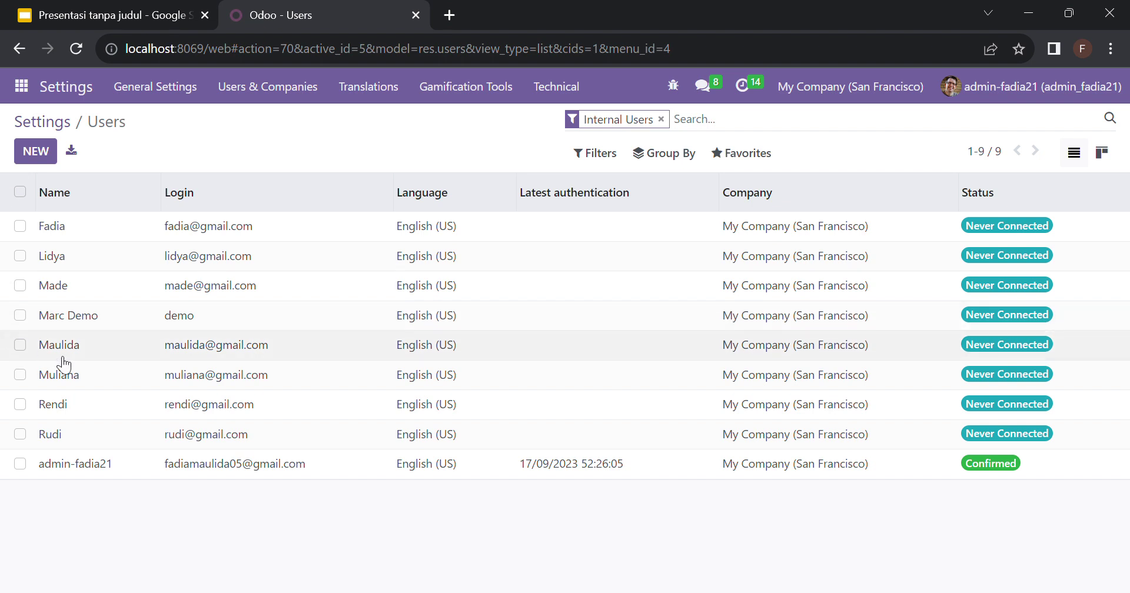
click(63, 291)
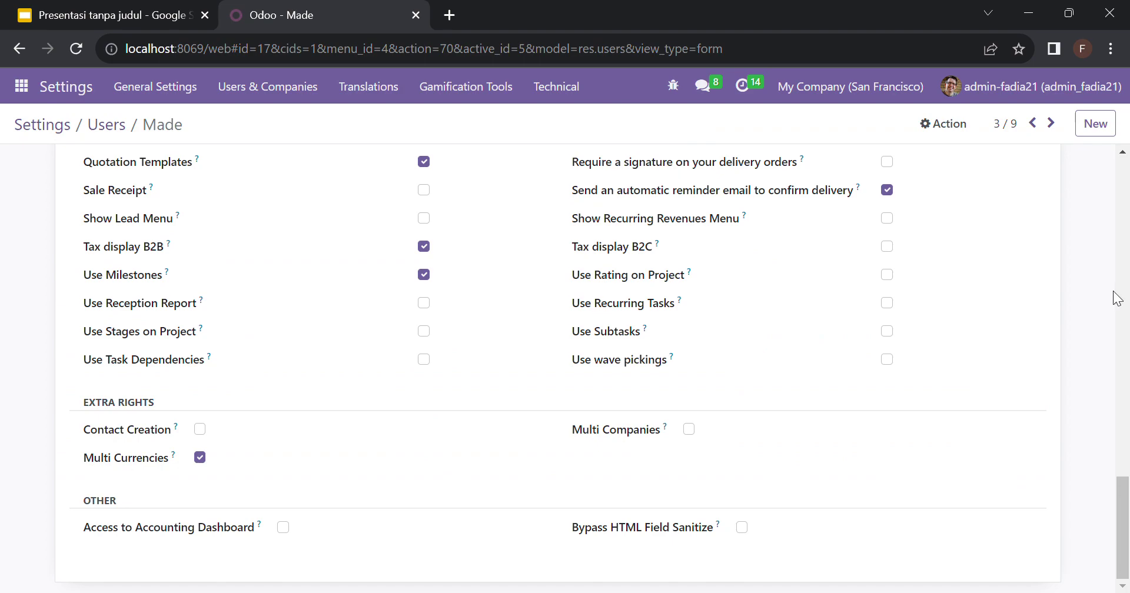
scroll(1116, 299, up, 18)
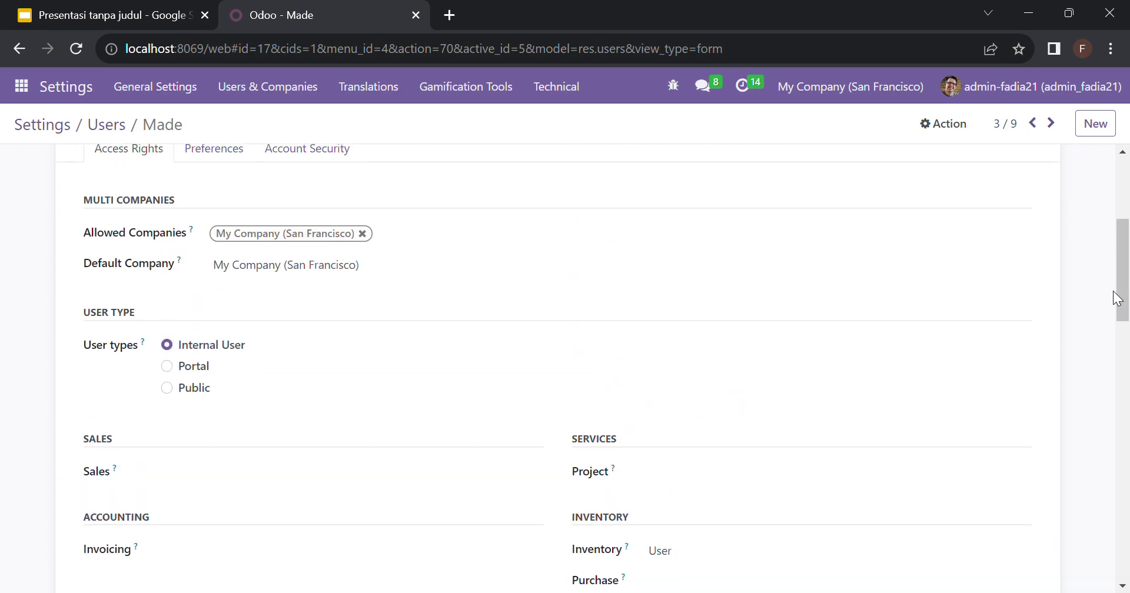
scroll(1117, 298, down, 8)
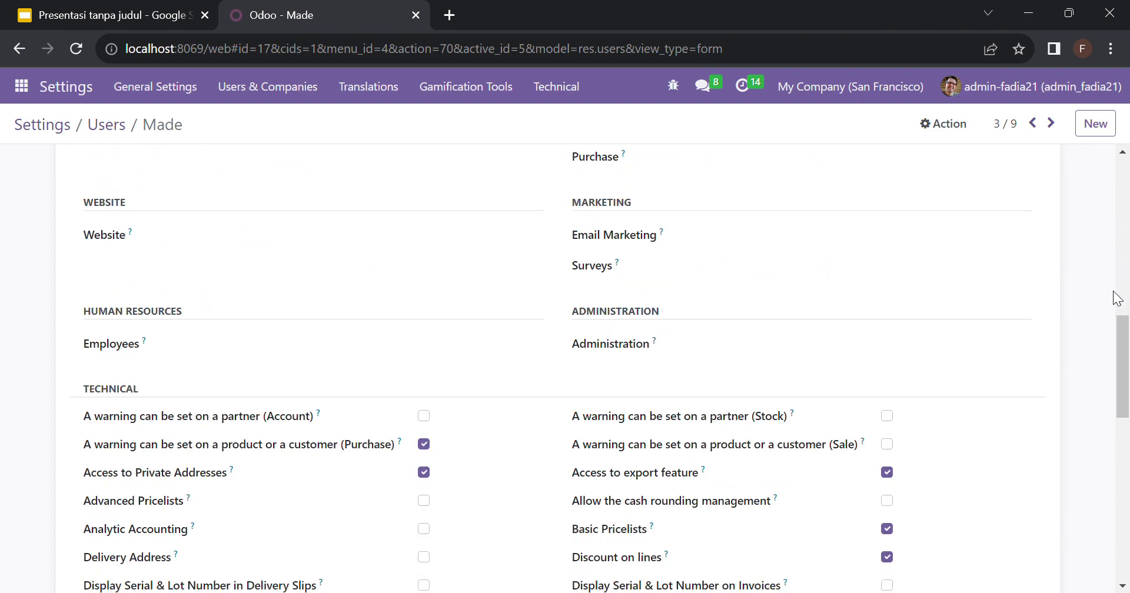
scroll(1117, 299, up, 3)
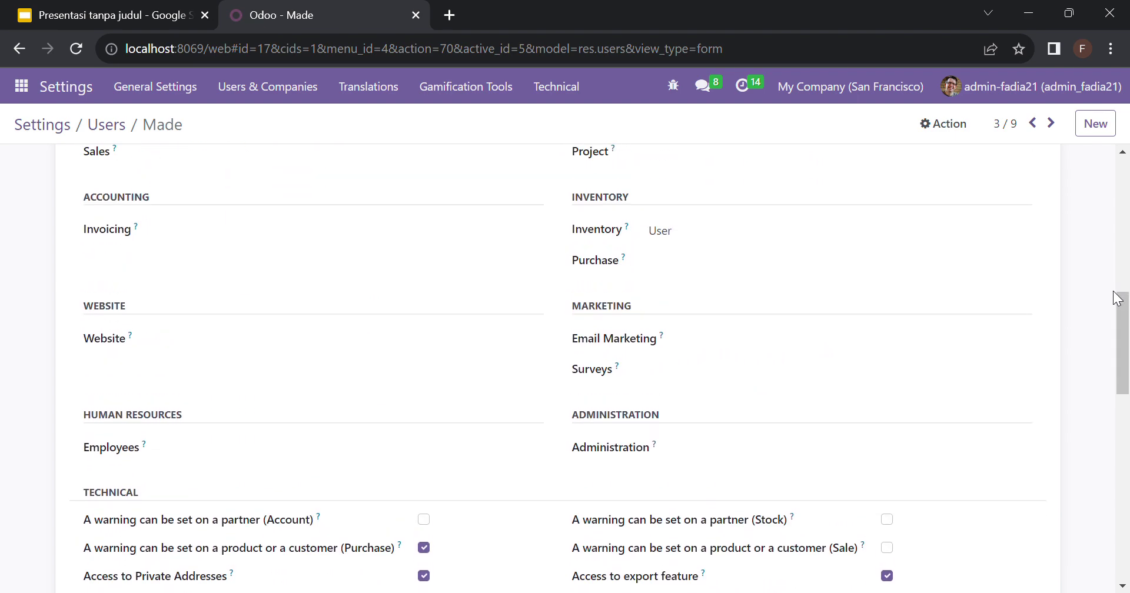
scroll(1117, 298, up, 1)
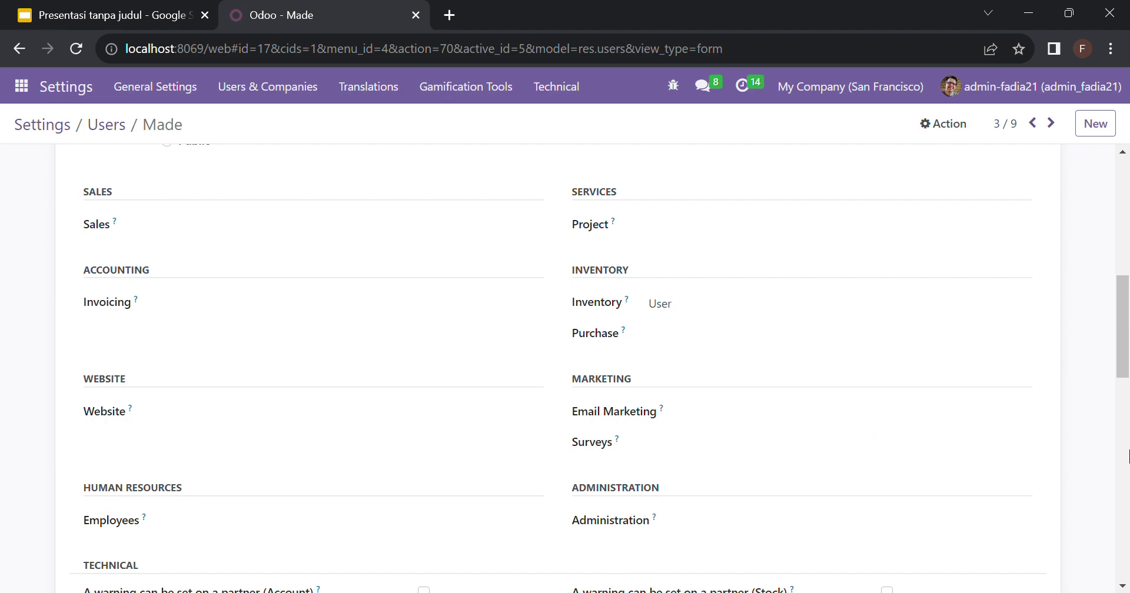
scroll(1128, 456, down, 10)
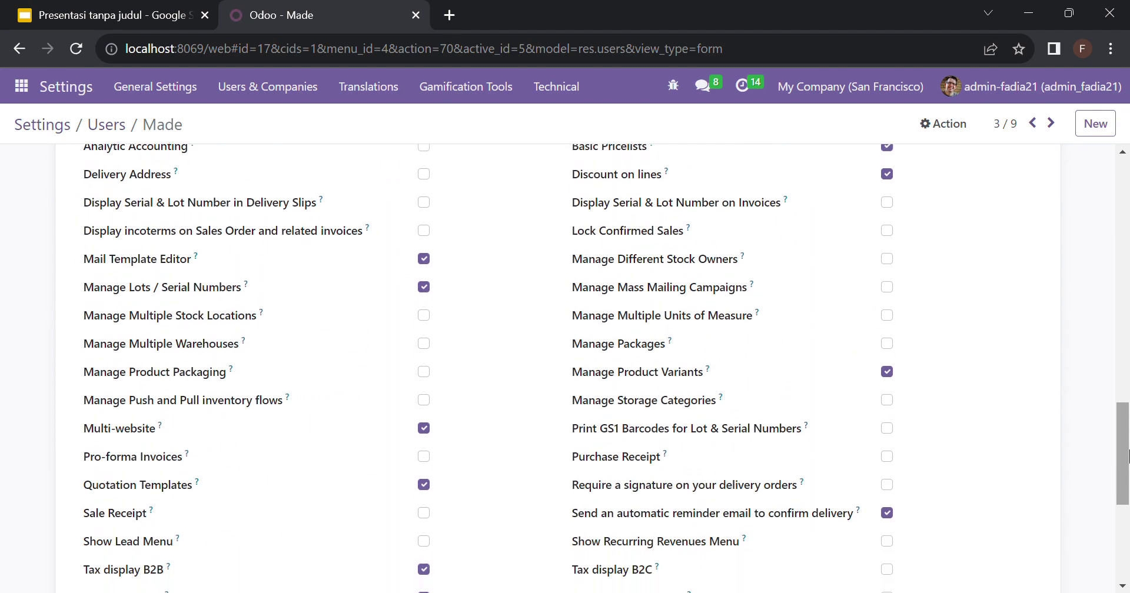
scroll(1127, 455, down, 5)
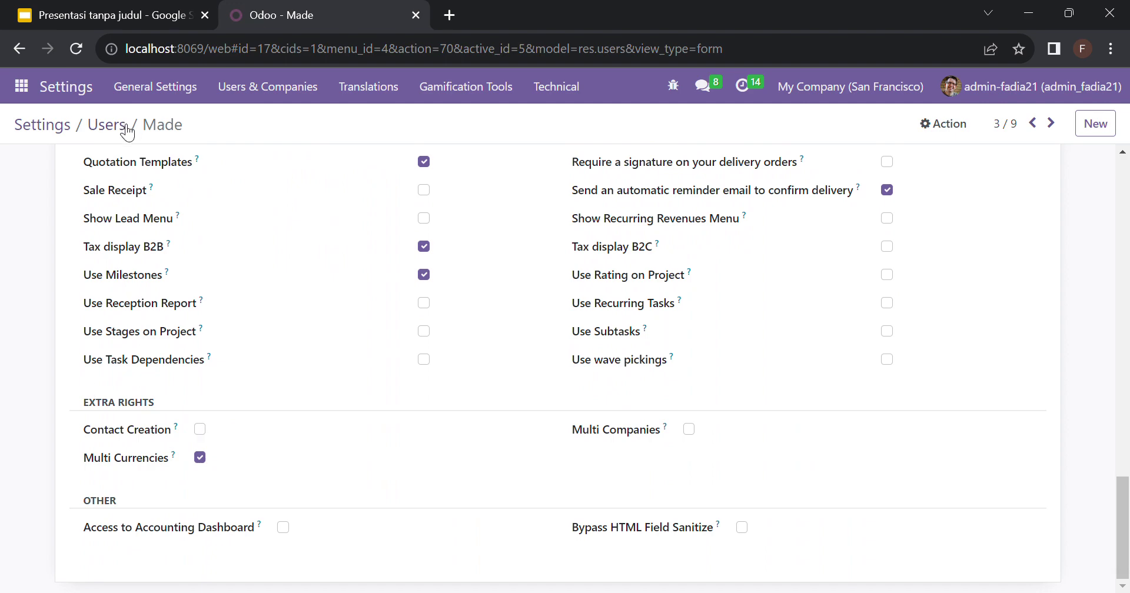
Step: Open the eighth user's record from the users list and review its user type and Invoicing access
click(109, 124)
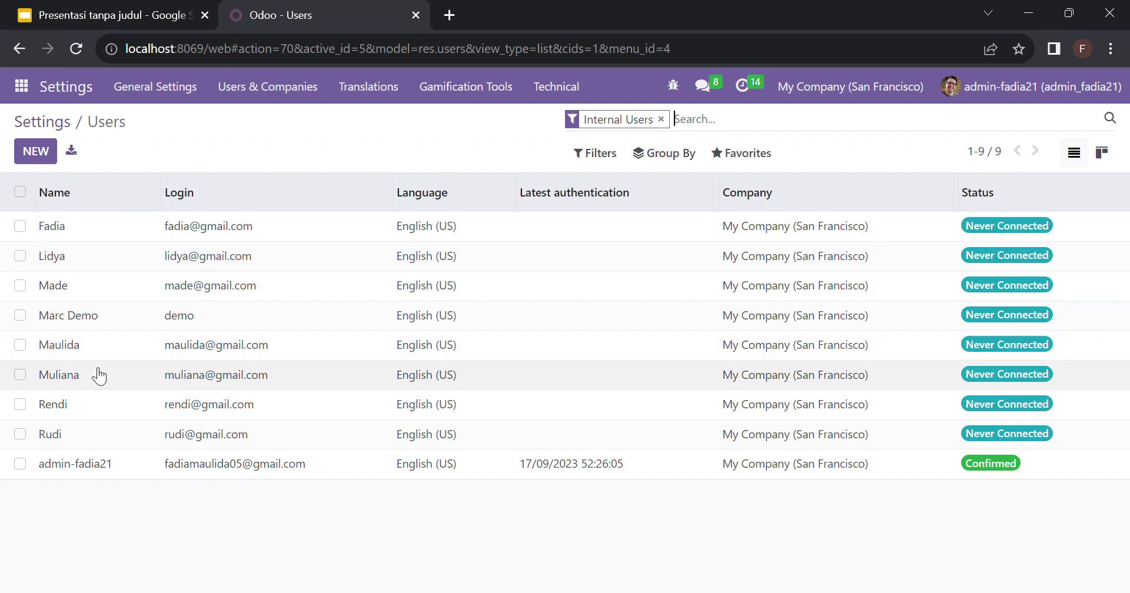
click(47, 435)
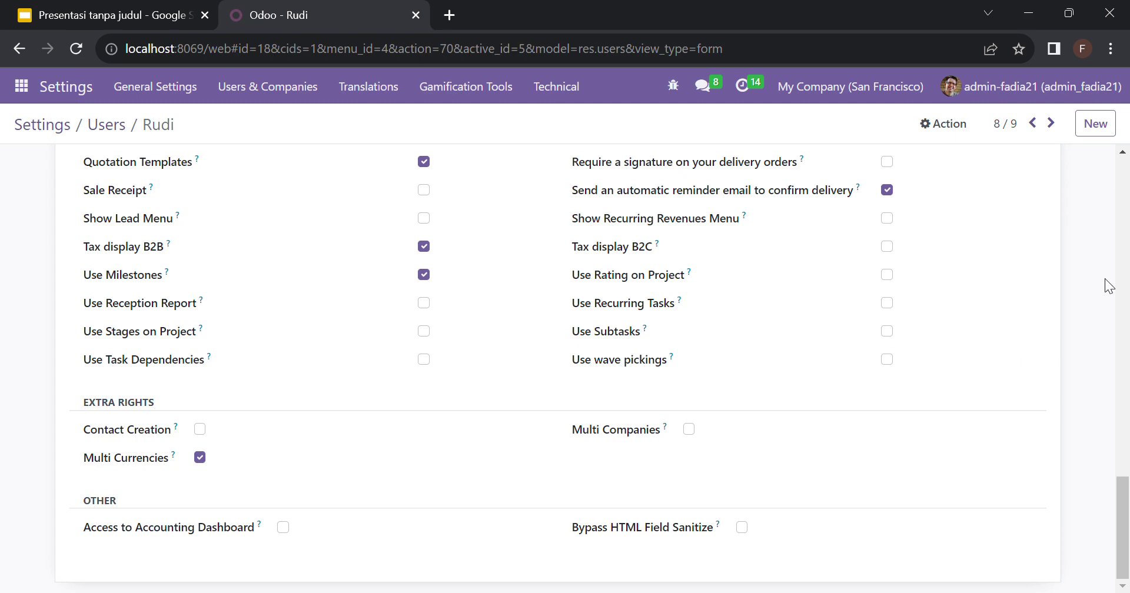
scroll(1104, 279, up, 12)
scroll(1097, 279, up, 6)
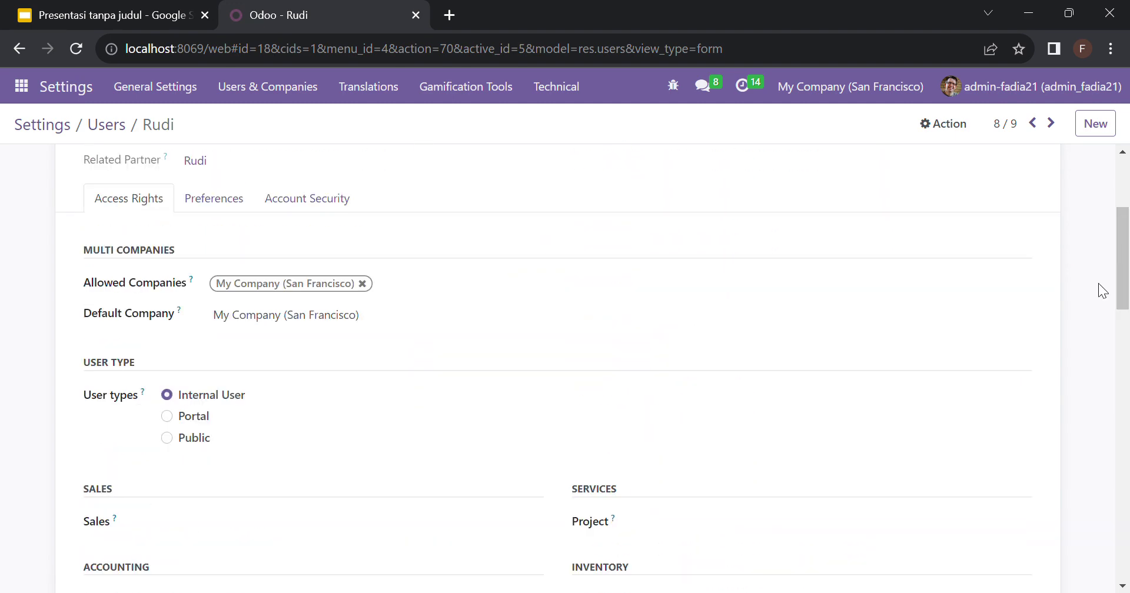
scroll(1098, 288, down, 3)
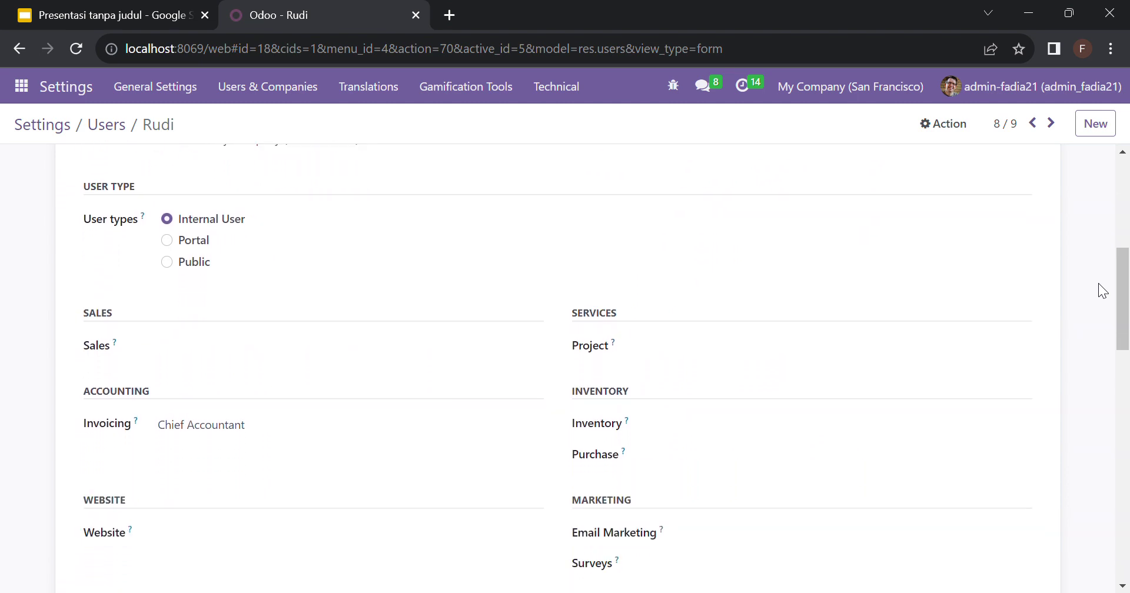
scroll(1098, 284, down, 2)
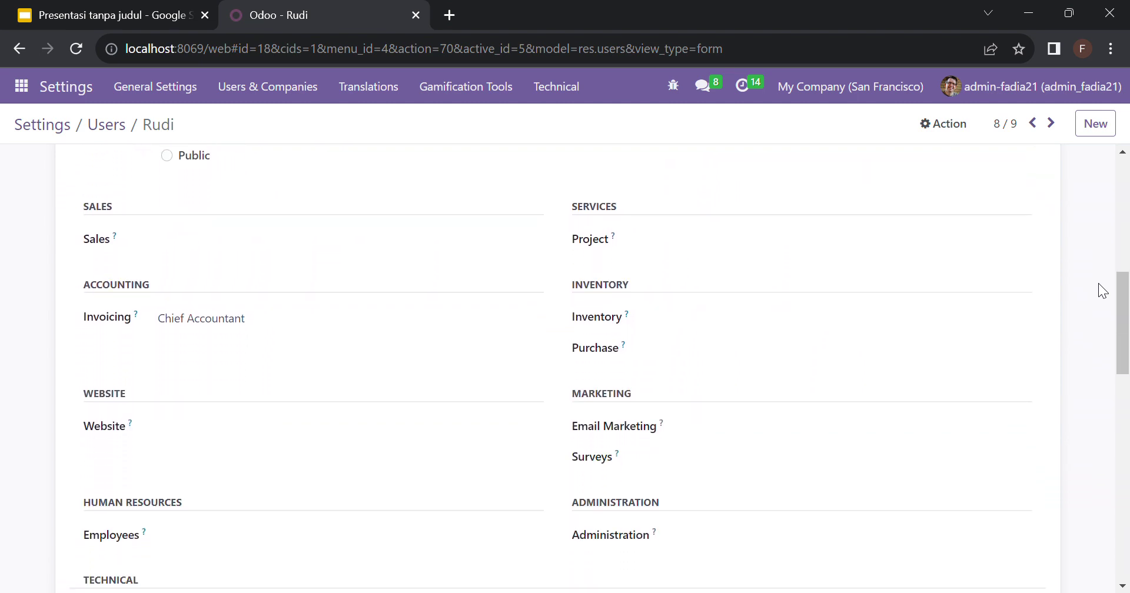
scroll(1098, 284, down, 1)
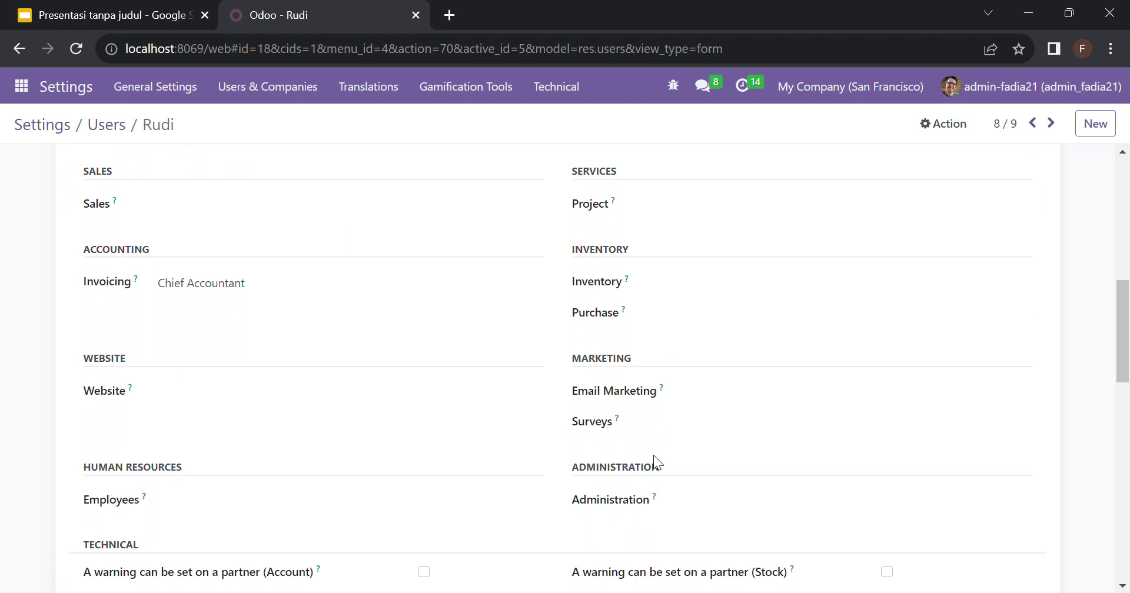
Step: Switch the eighth user's Invoicing access to Billing and back to Chief Accountant, and save the record
click(330, 313)
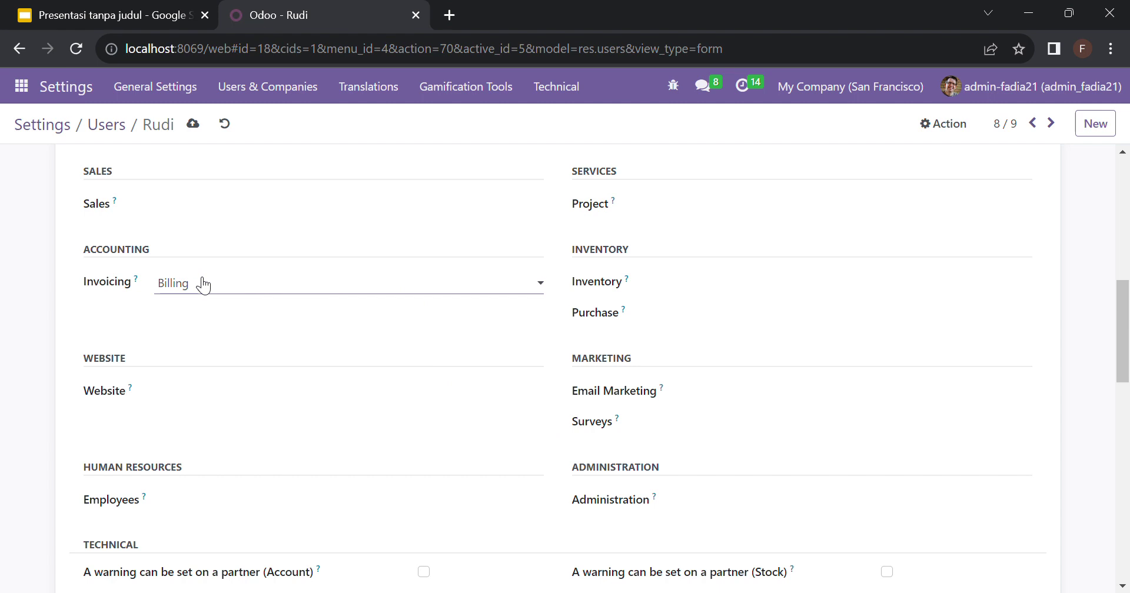
click(204, 351)
click(194, 126)
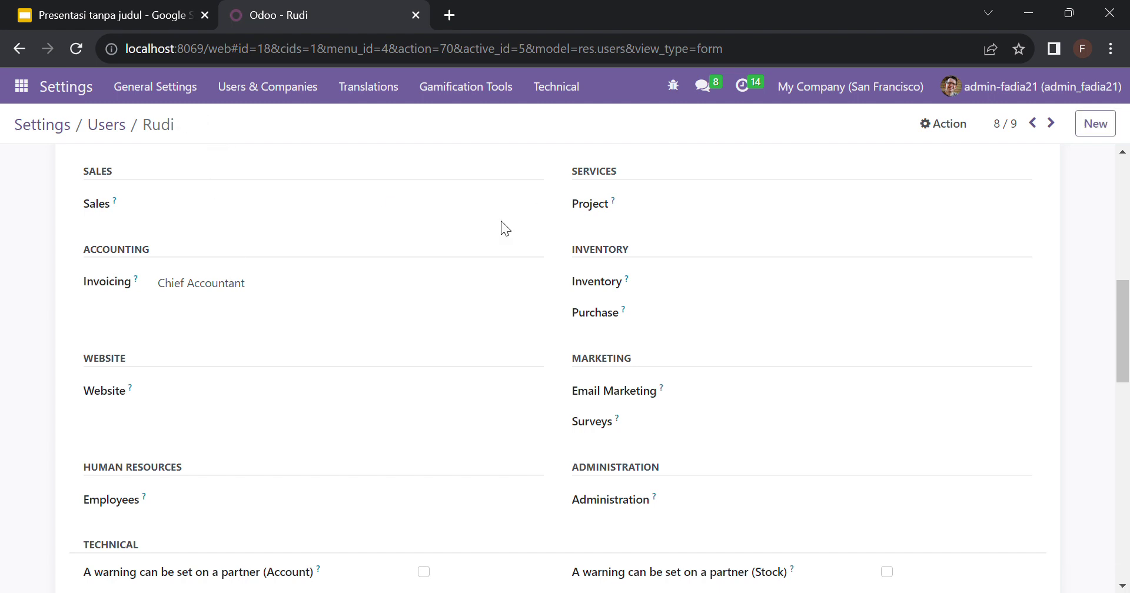
Step: Examine the technical settings and extra rights of the eighth user
click(1124, 412)
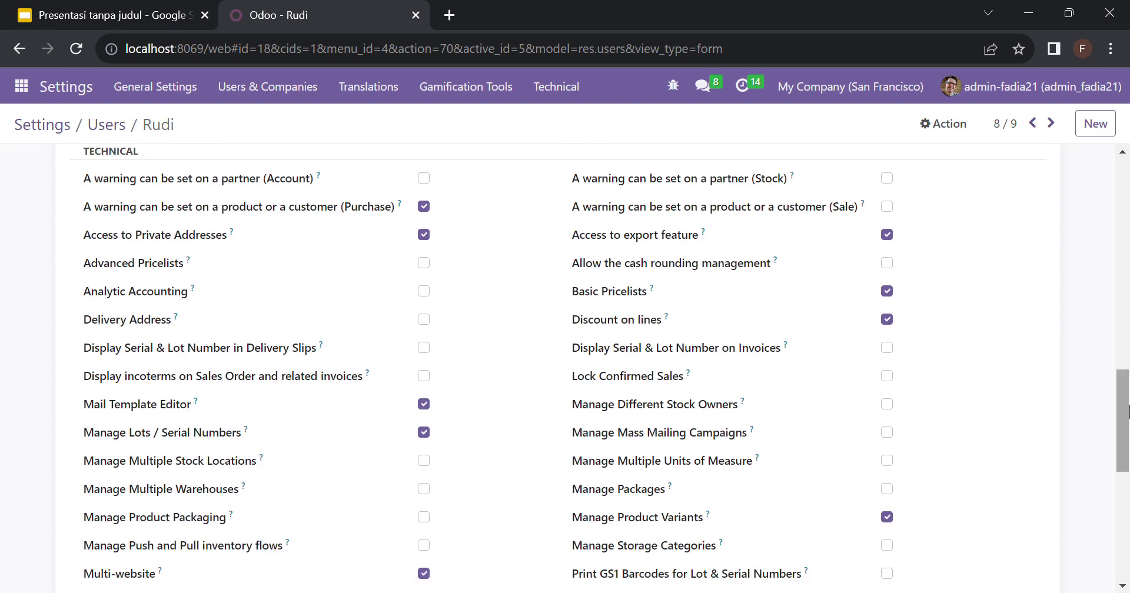
click(1124, 510)
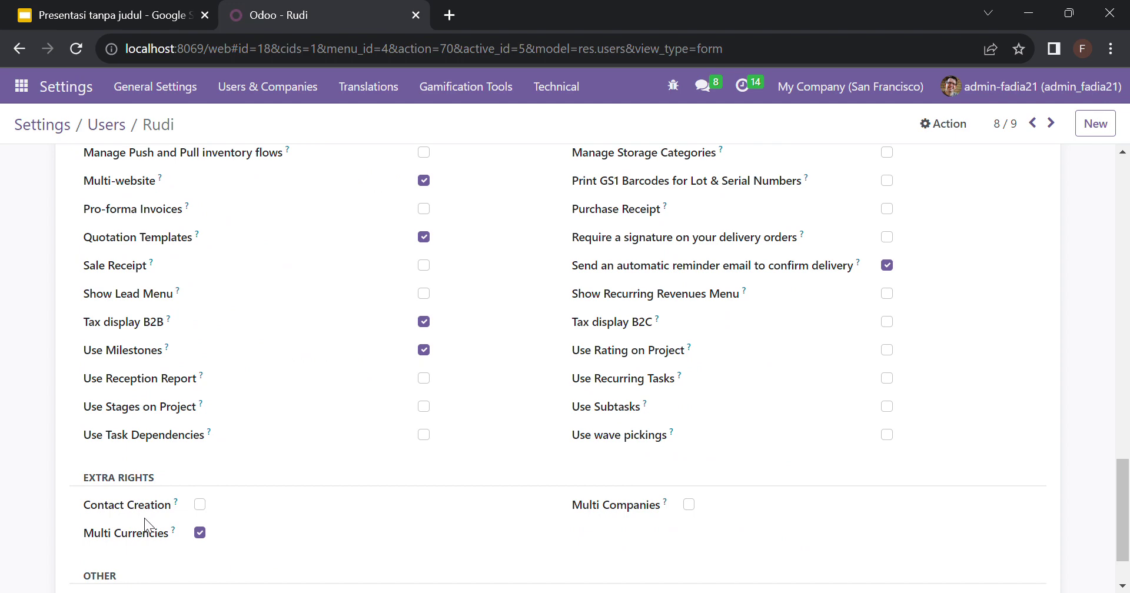
Step: Open the seventh user's record from the users list and review its user type, application access and technical settings
click(97, 126)
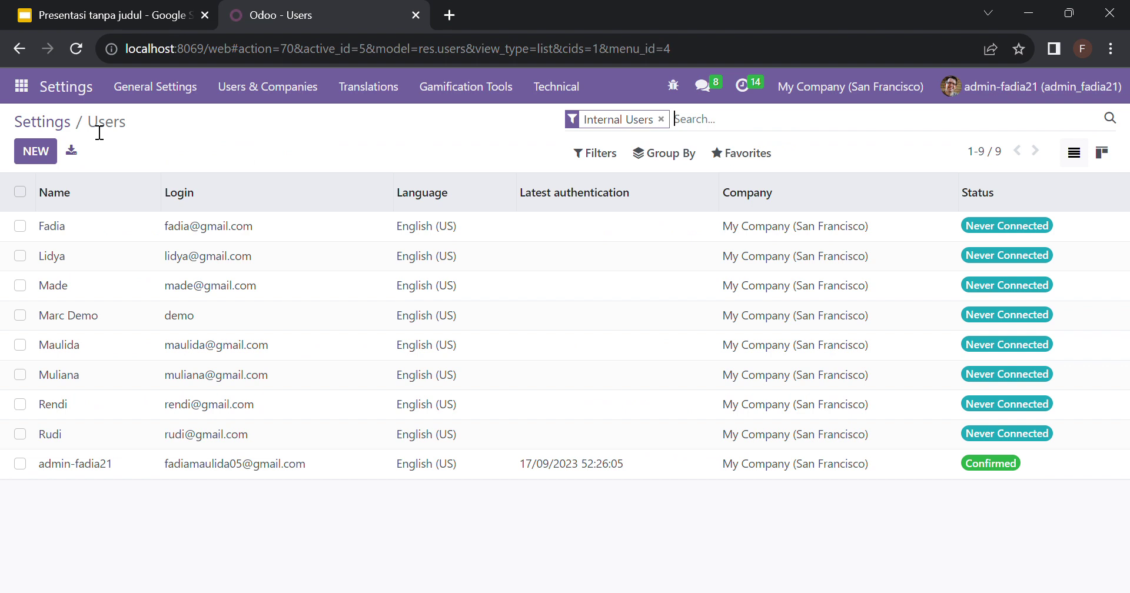
click(94, 413)
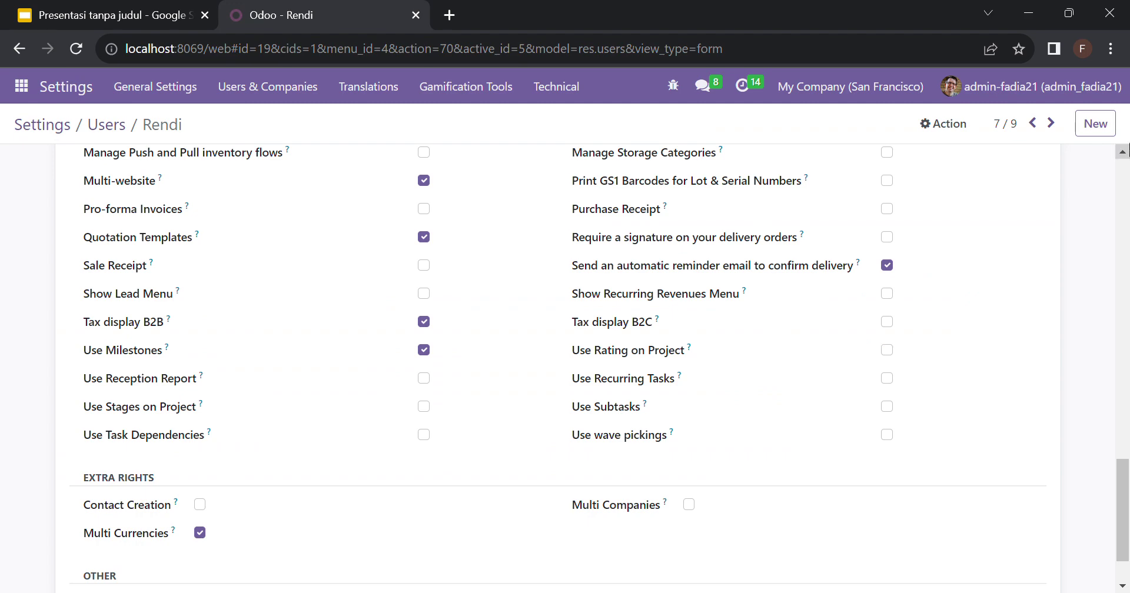
click(1125, 174)
scroll(1124, 174, up, 15)
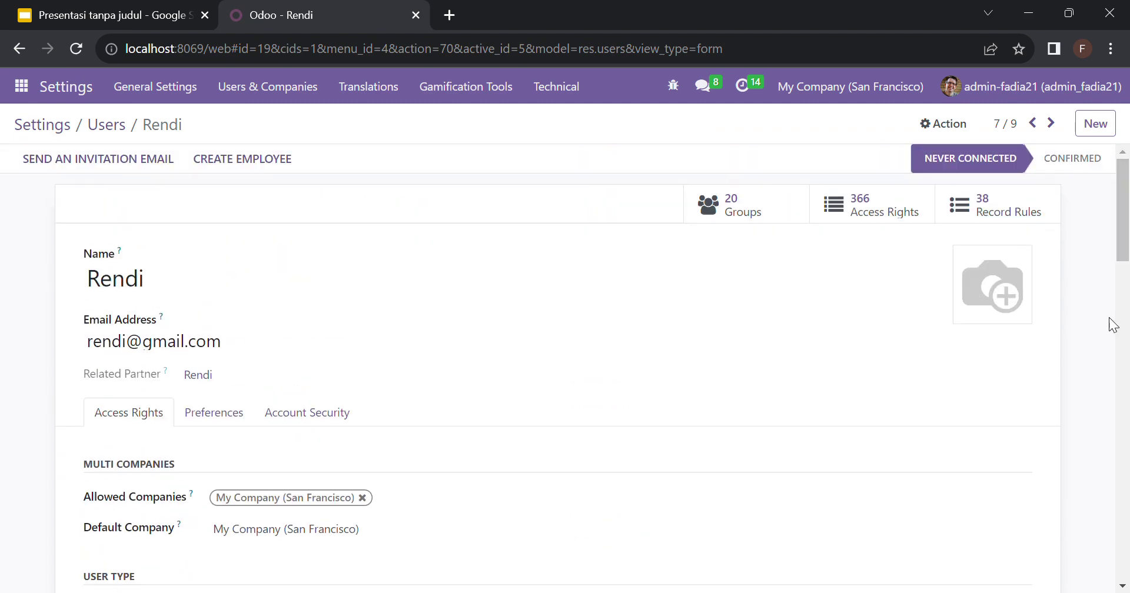
scroll(1104, 313, down, 2)
scroll(1103, 312, down, 5)
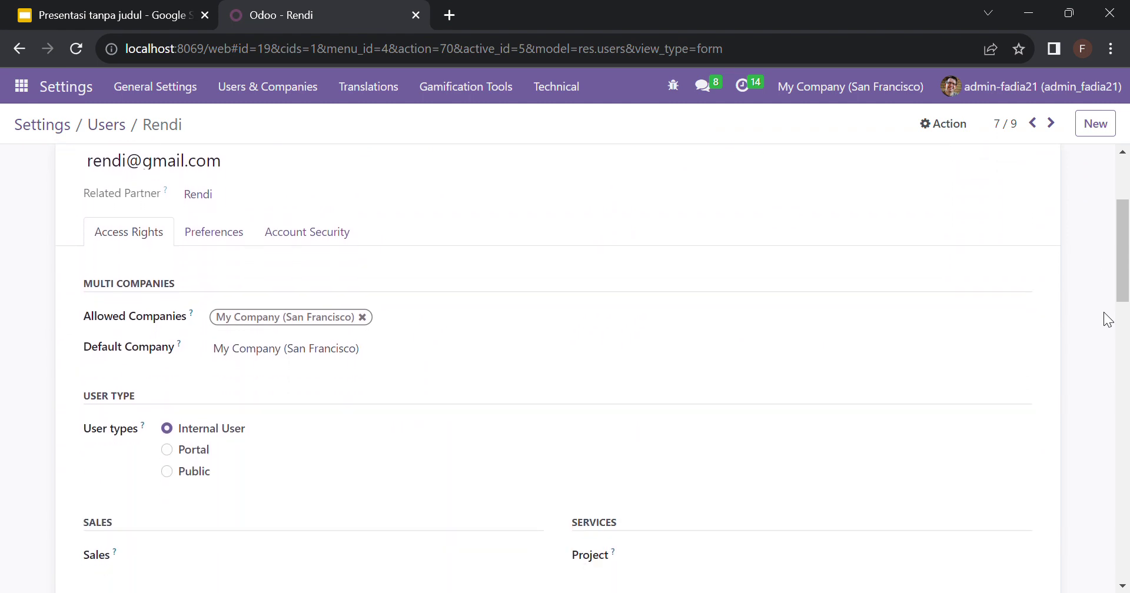
scroll(1103, 311, down, 4)
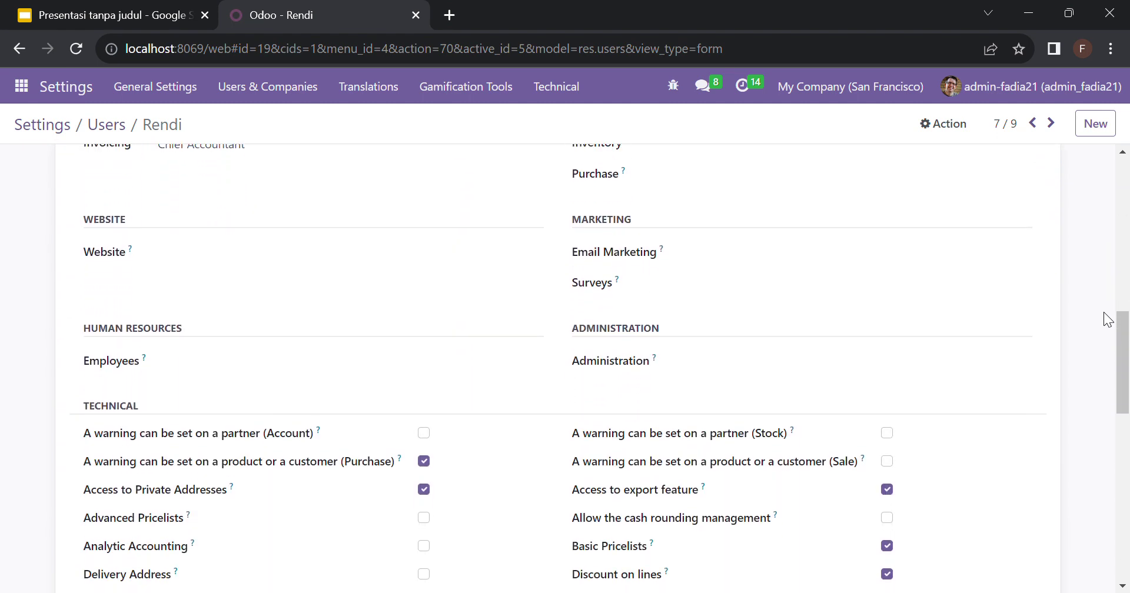
Step: Set the seventh user's Invoicing access to Billing and save the record
scroll(1104, 313, up, 4)
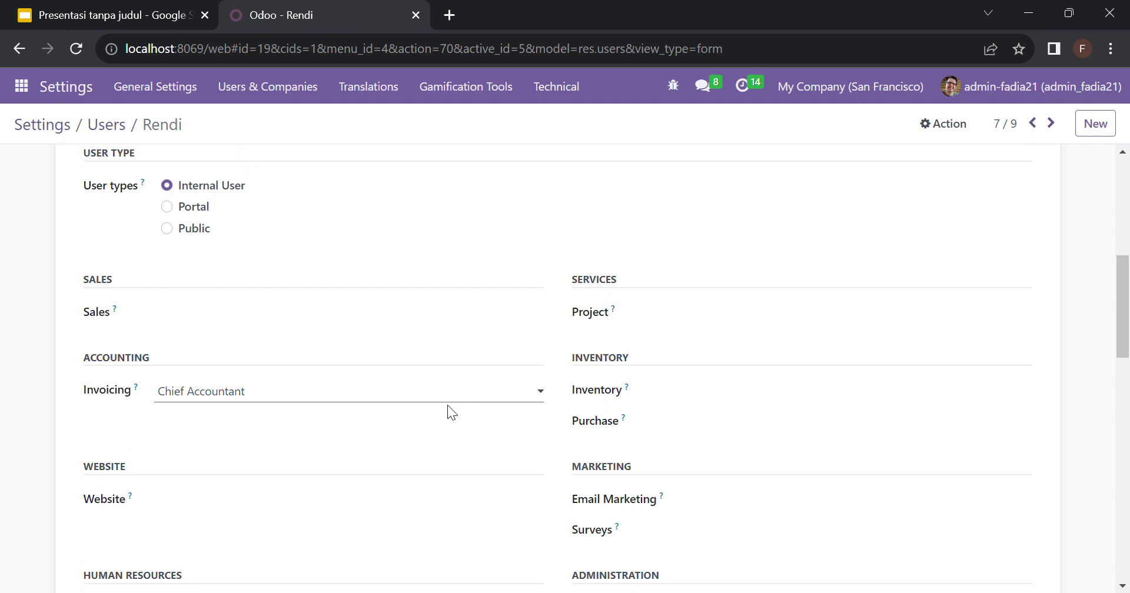
click(445, 423)
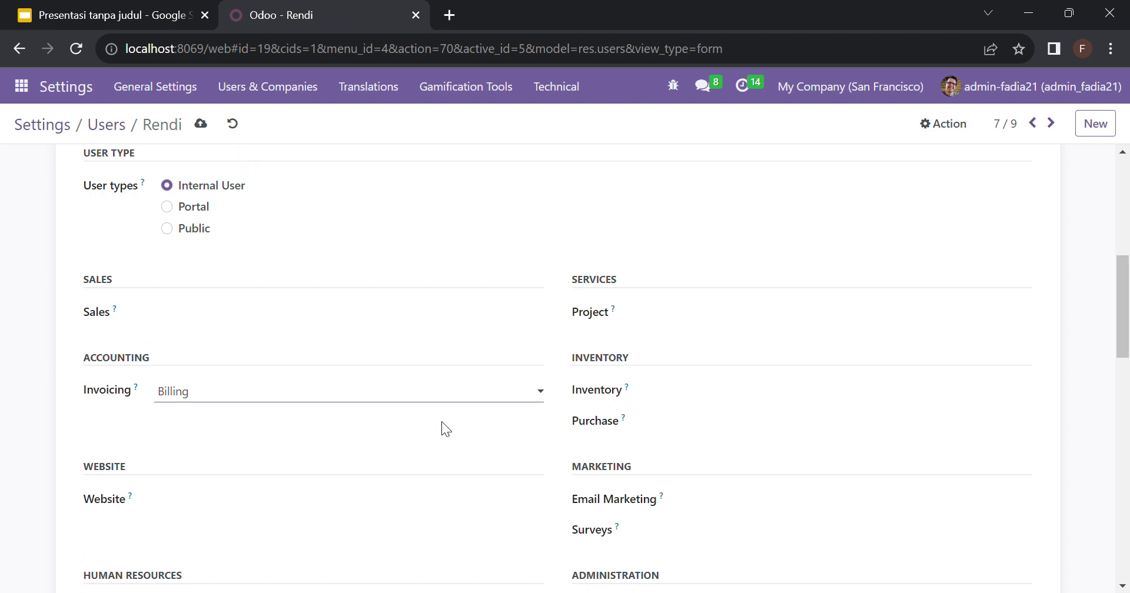
click(200, 124)
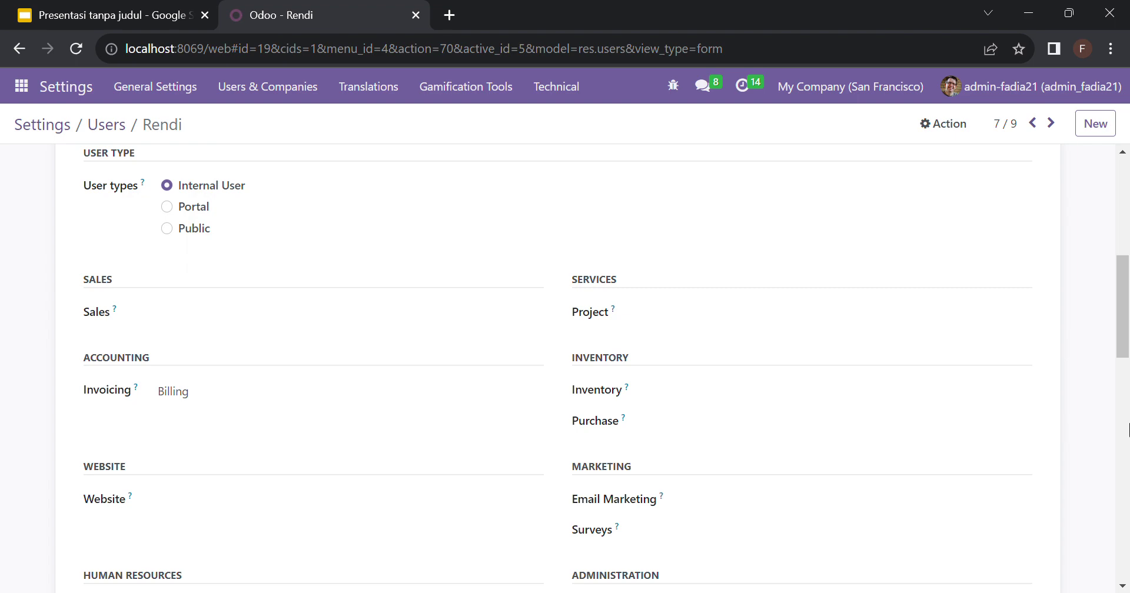
Step: Review the seventh user's technical settings, extra rights and other rights
click(1127, 430)
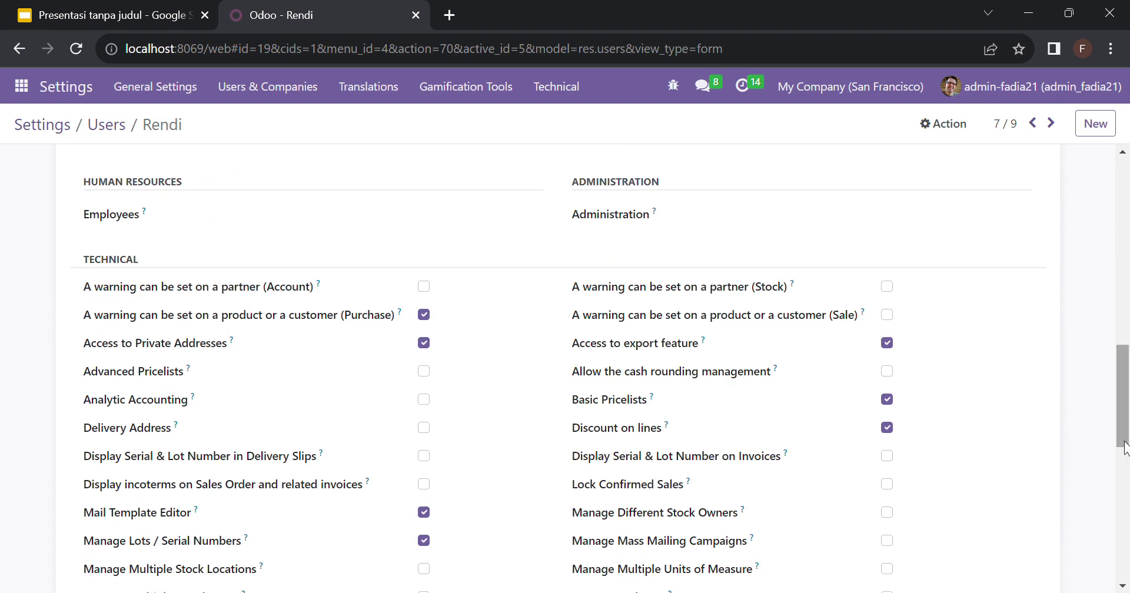
click(1122, 500)
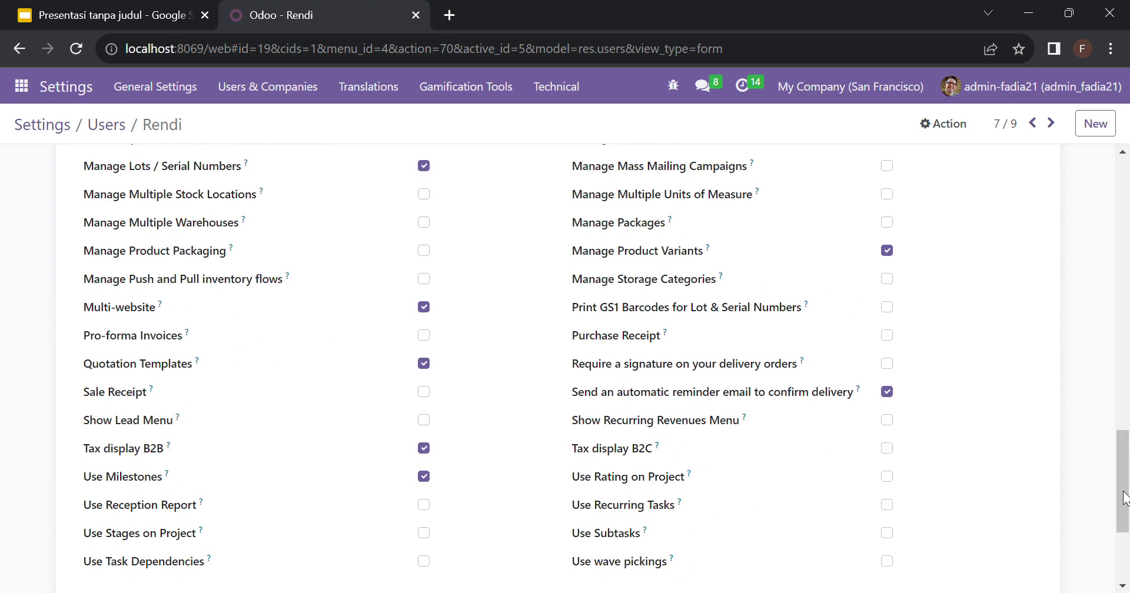
click(1125, 562)
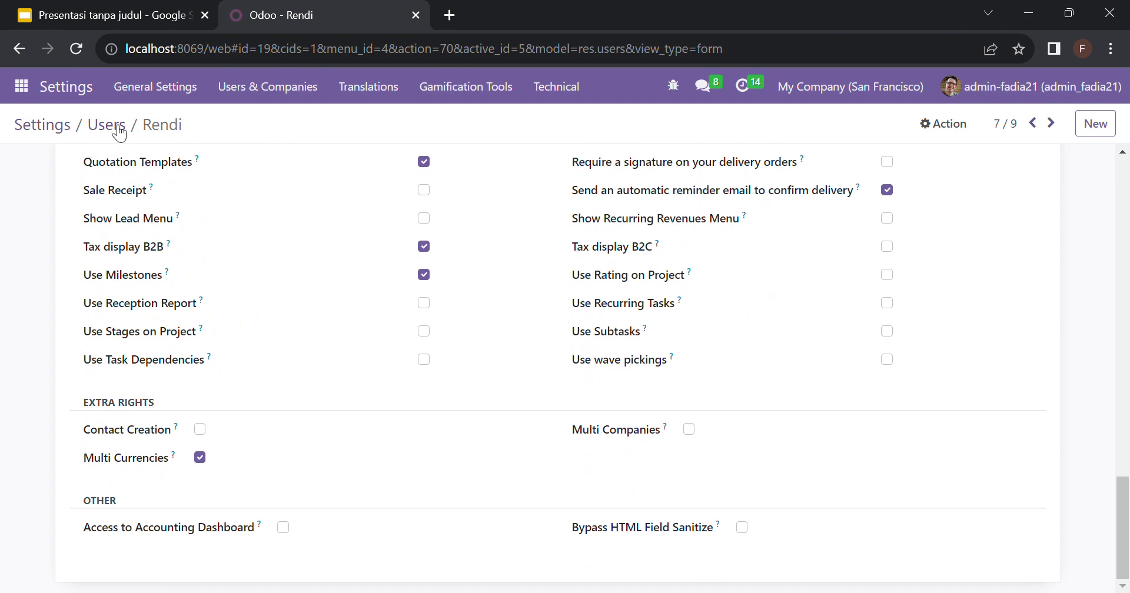
Step: Open the eighth user's record from the users list, set its Invoicing access to Billing and save it
click(121, 126)
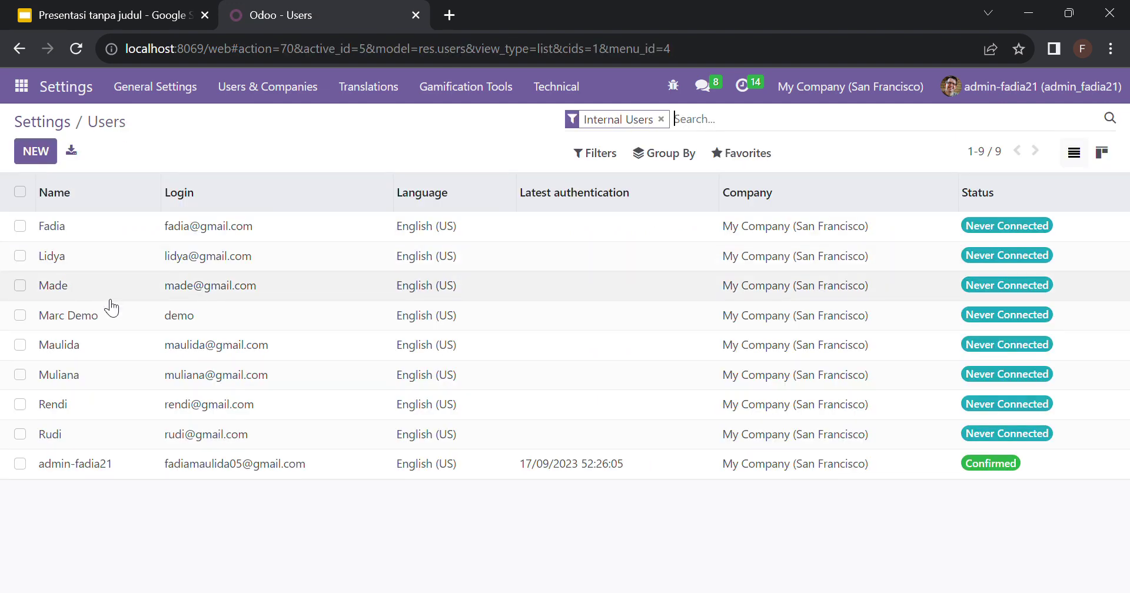
click(70, 436)
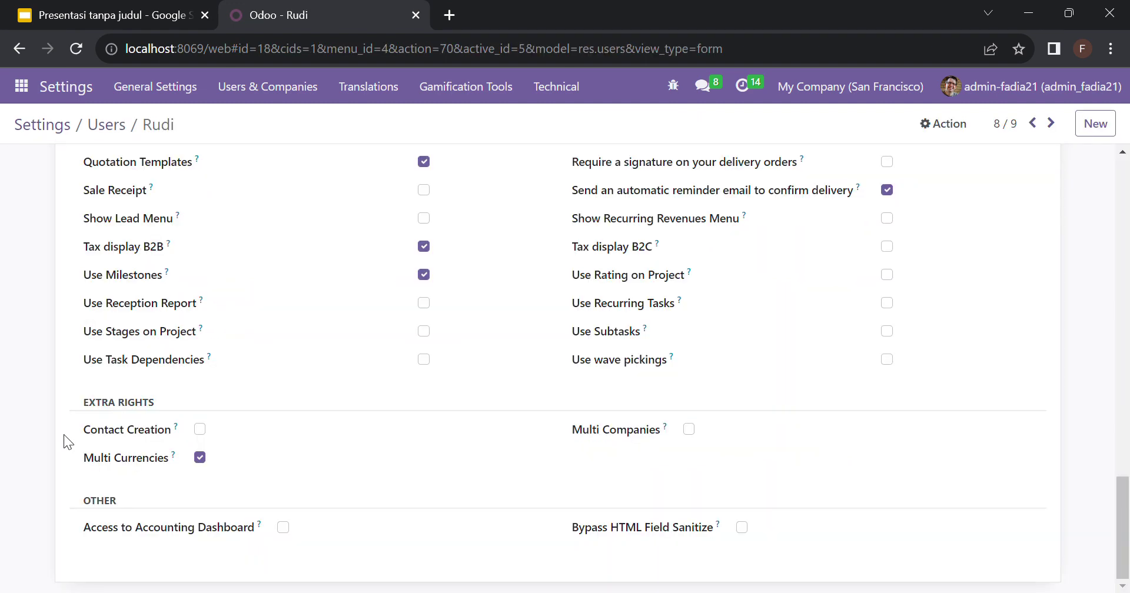
scroll(1093, 262, up, 15)
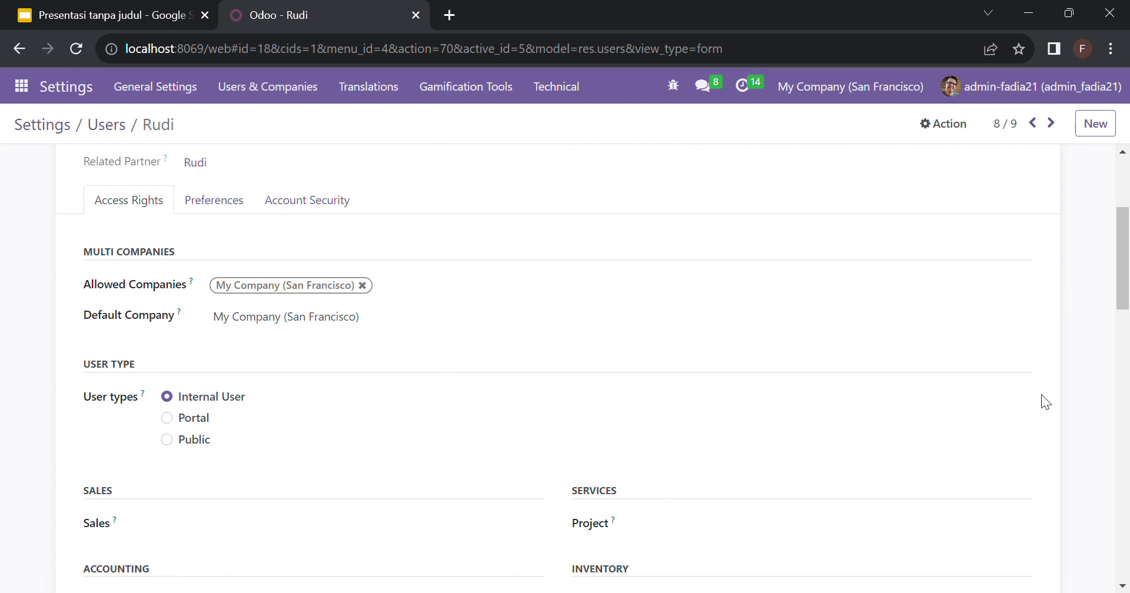
scroll(1085, 395, down, 2)
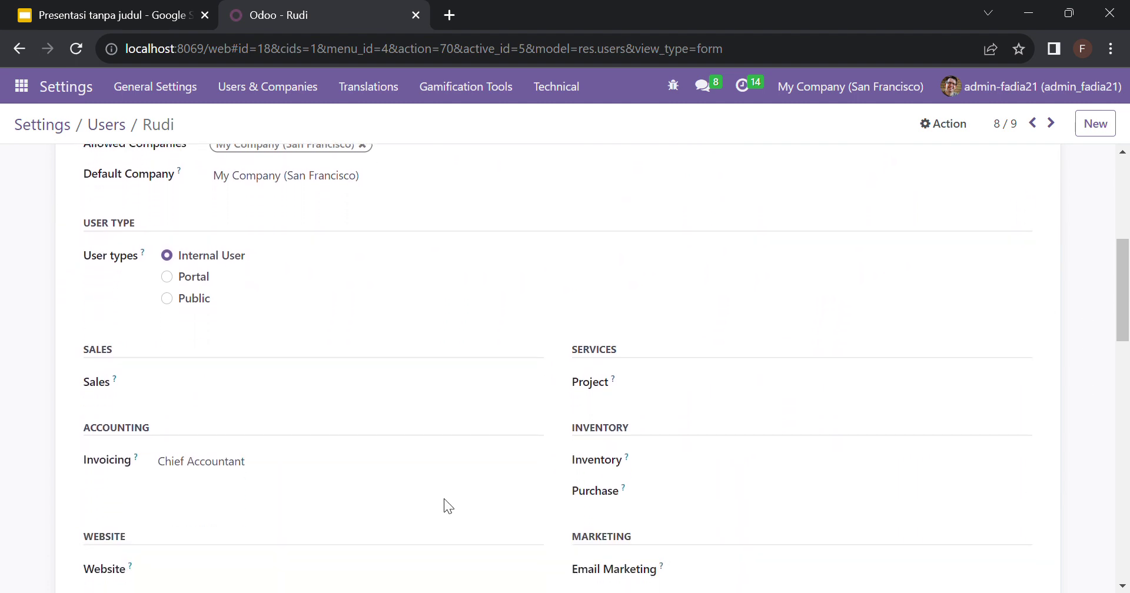
click(397, 494)
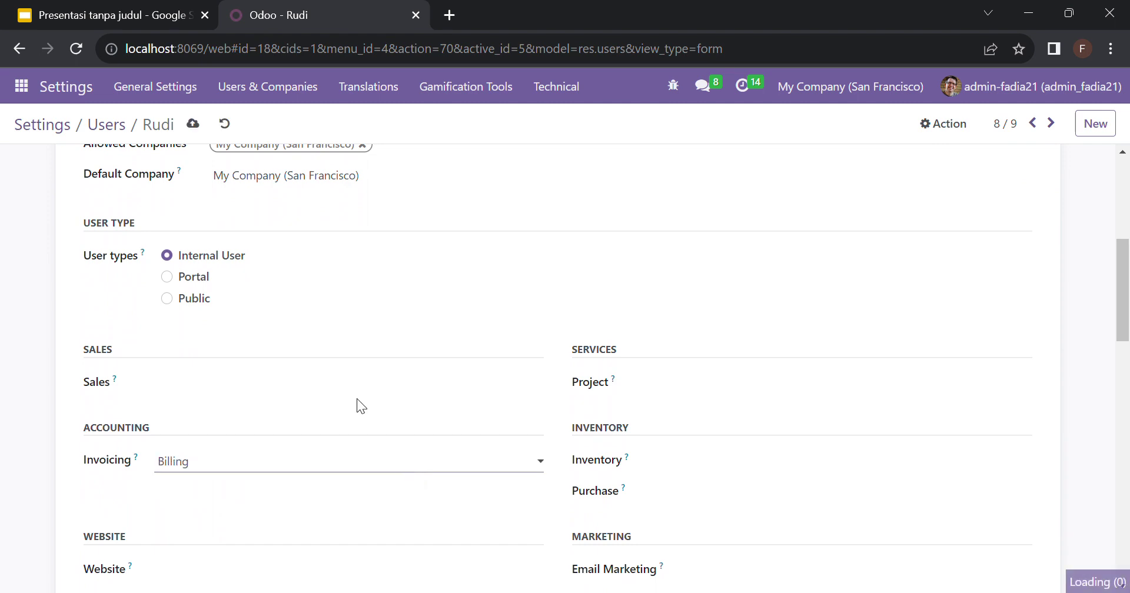
click(193, 124)
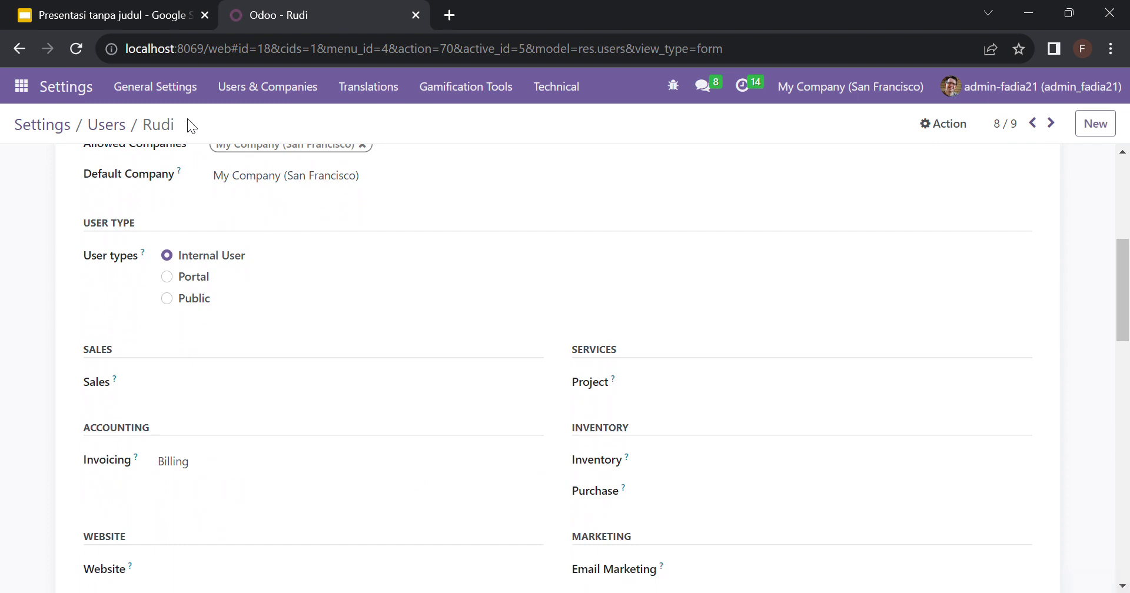
Step: Open the Sales / Administrator group from the groups list and review the users assigned to it
click(244, 91)
click(254, 120)
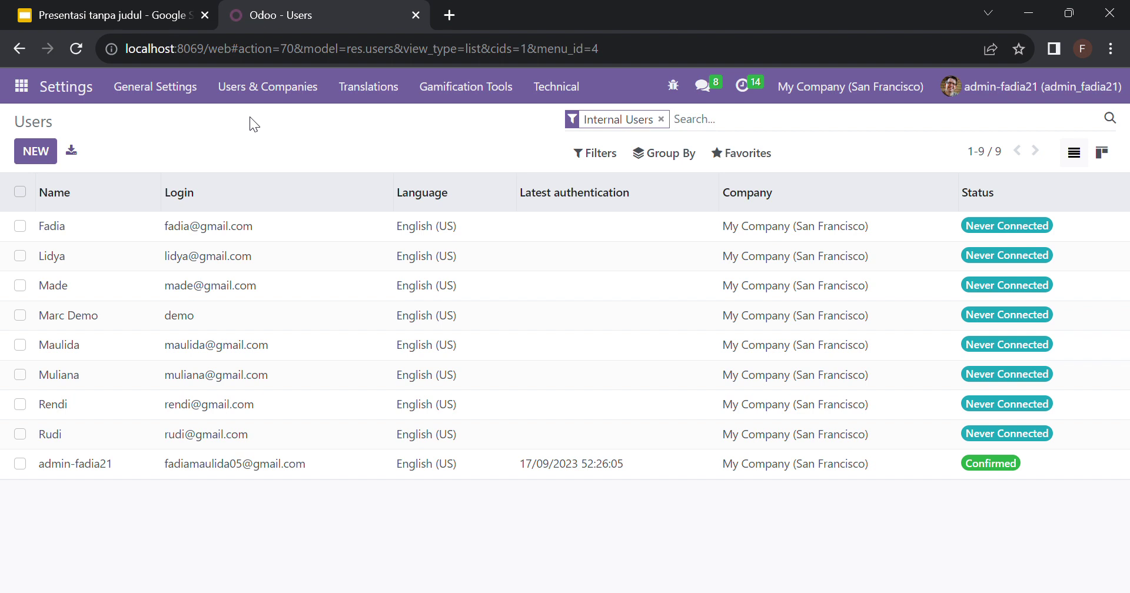
click(254, 88)
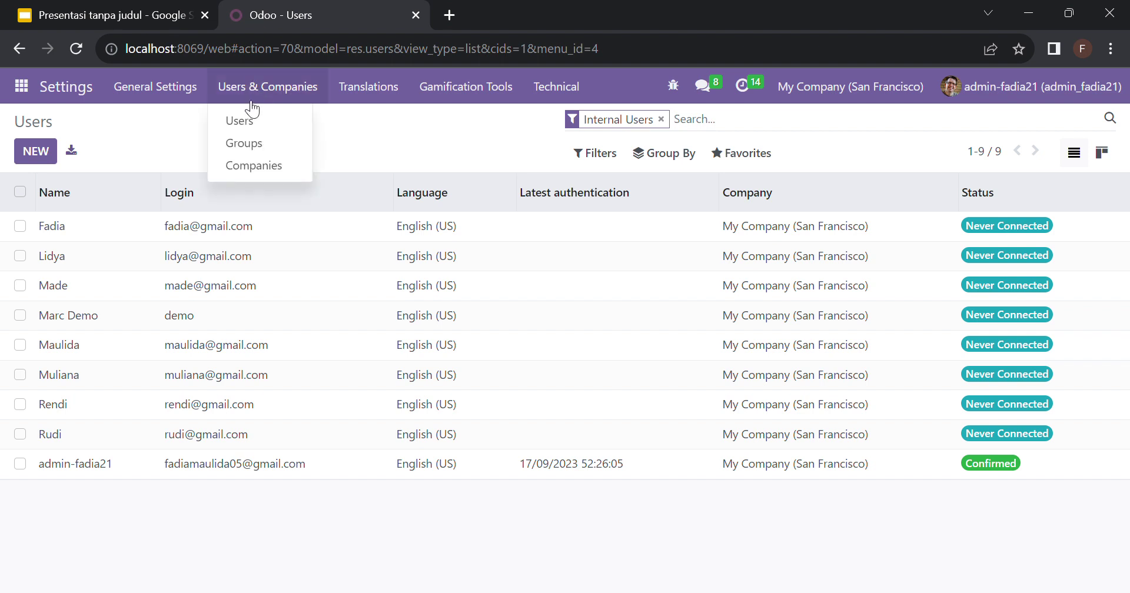
click(250, 143)
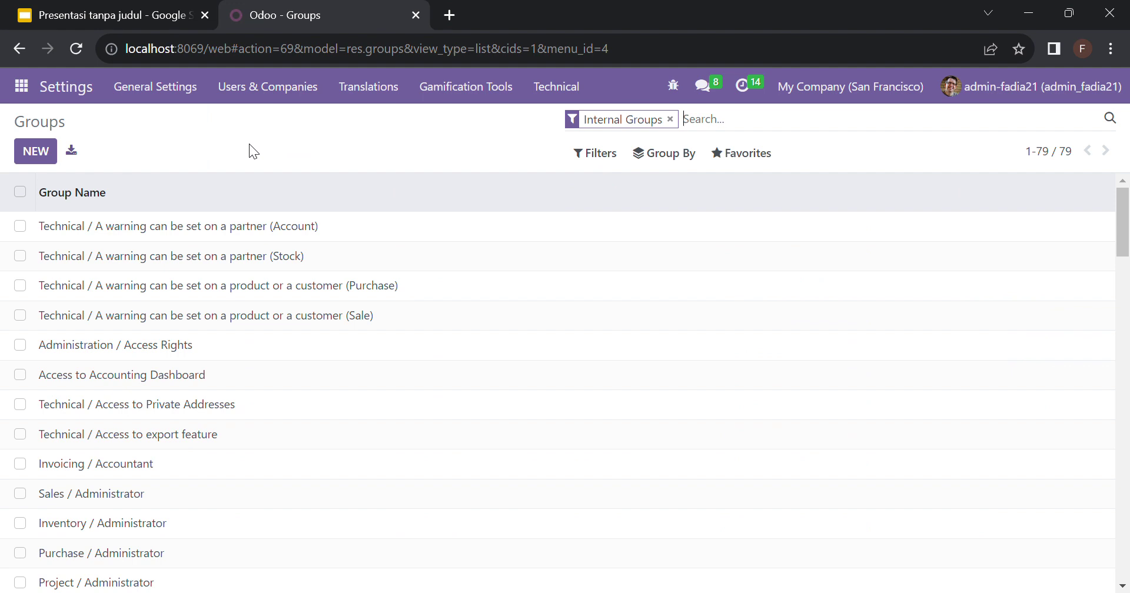
click(141, 498)
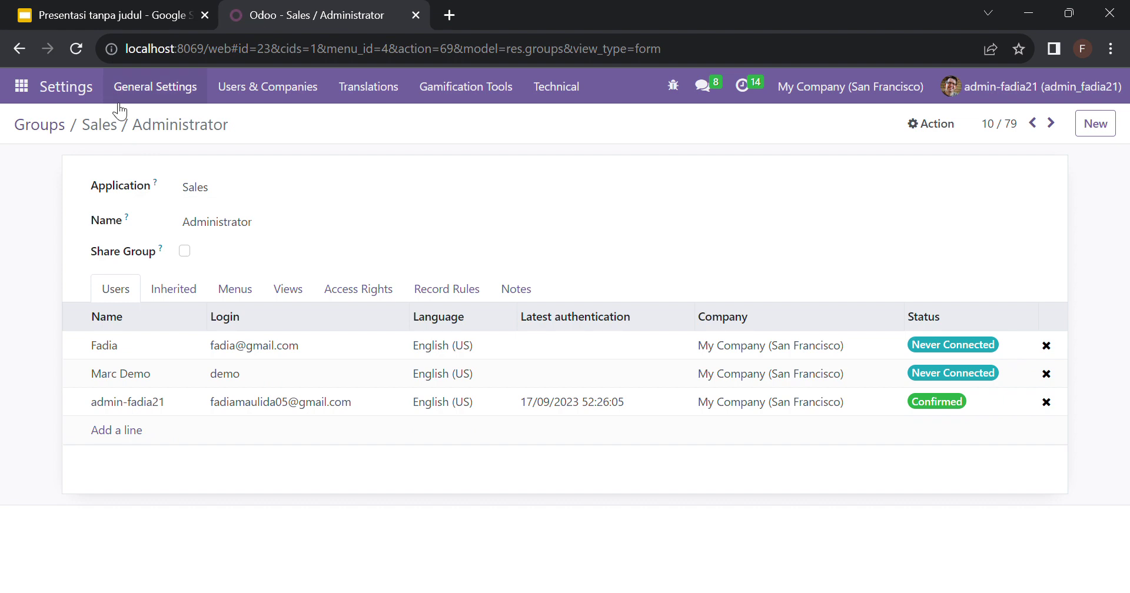
Step: Search the groups for "all document" without the Internal Groups filter and open Sales / User: All Documents to review its users
click(240, 96)
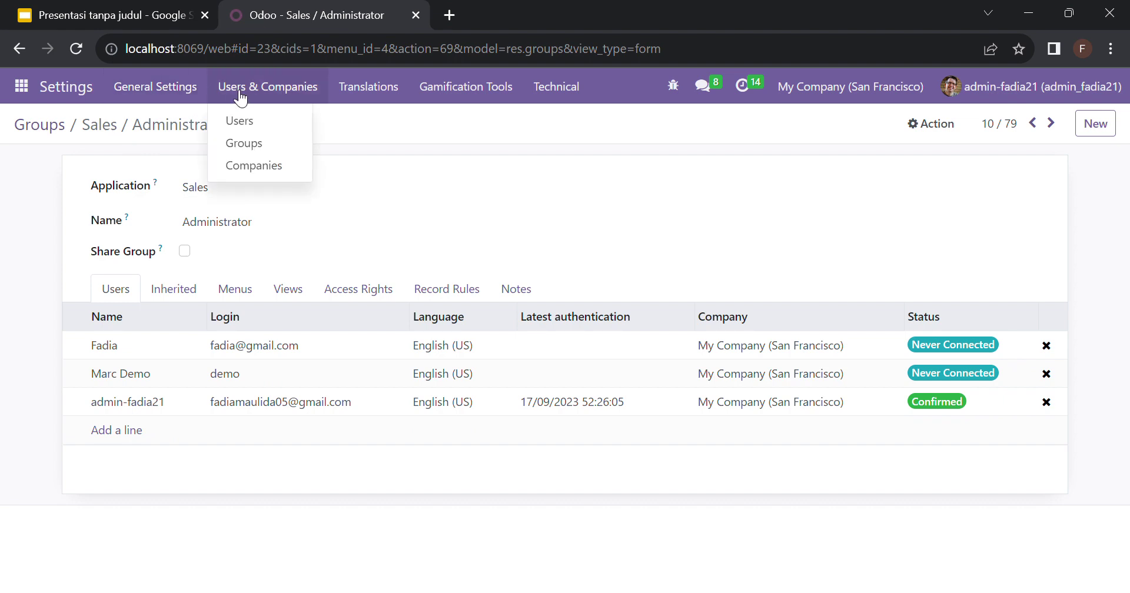
click(244, 145)
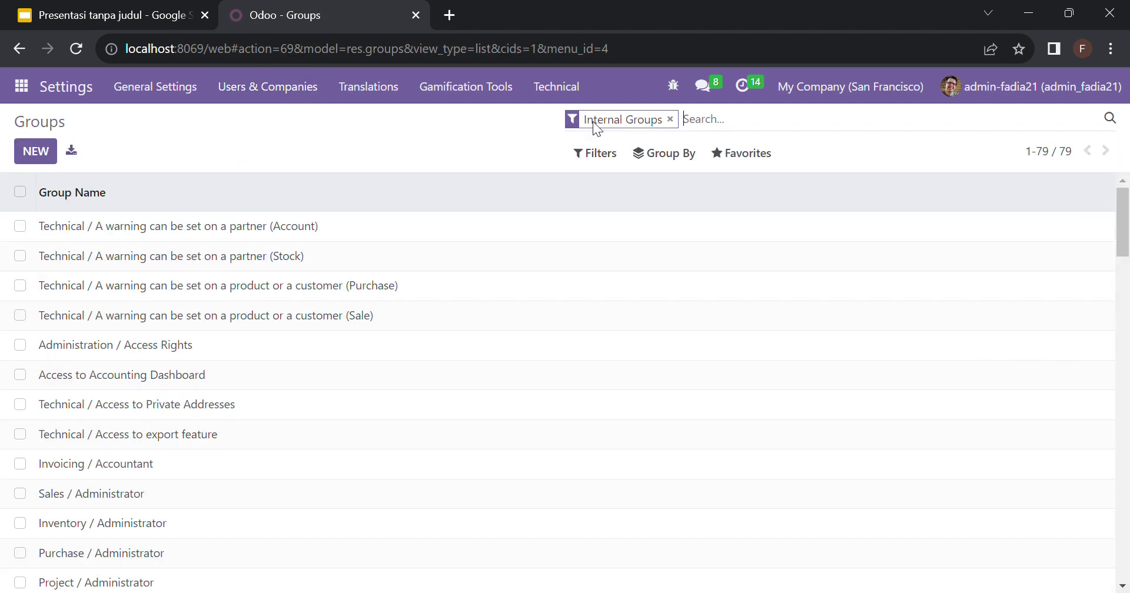
click(671, 119)
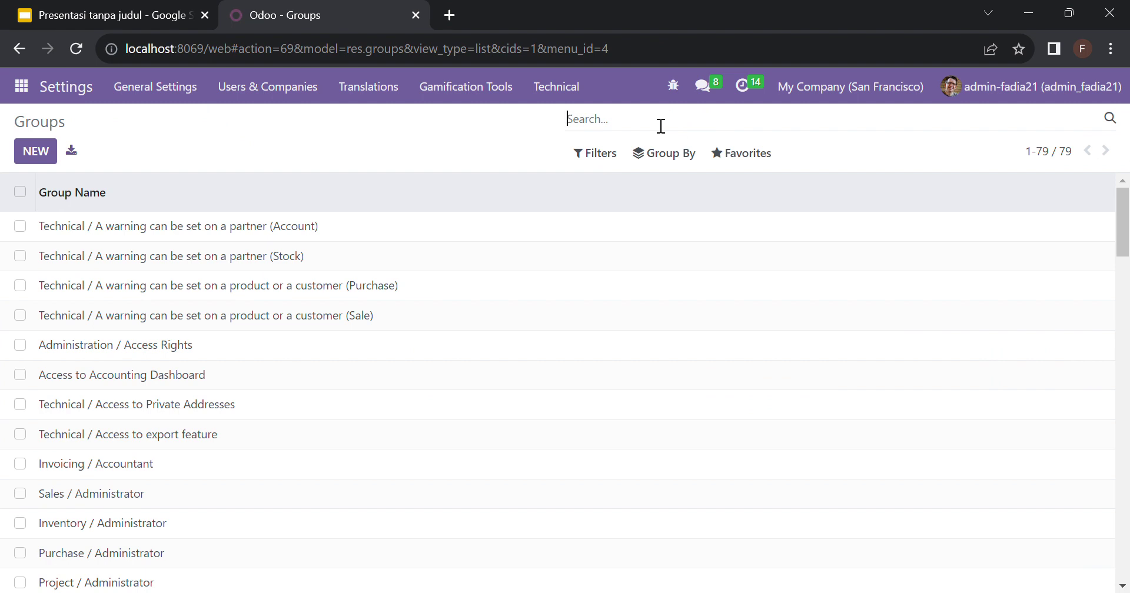
text(all)
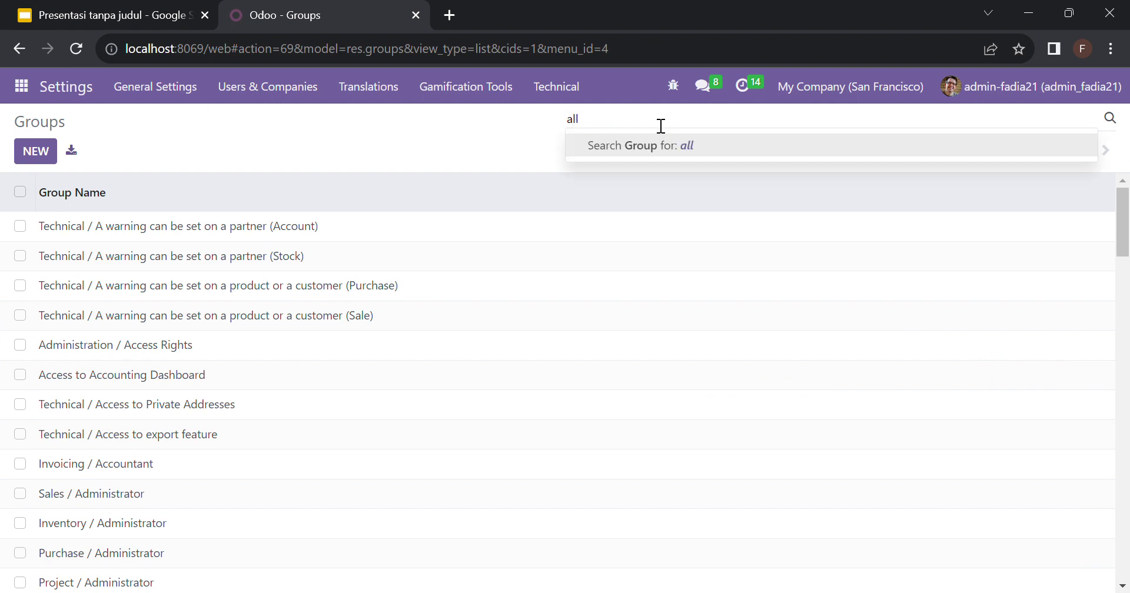
key(BackSpace)
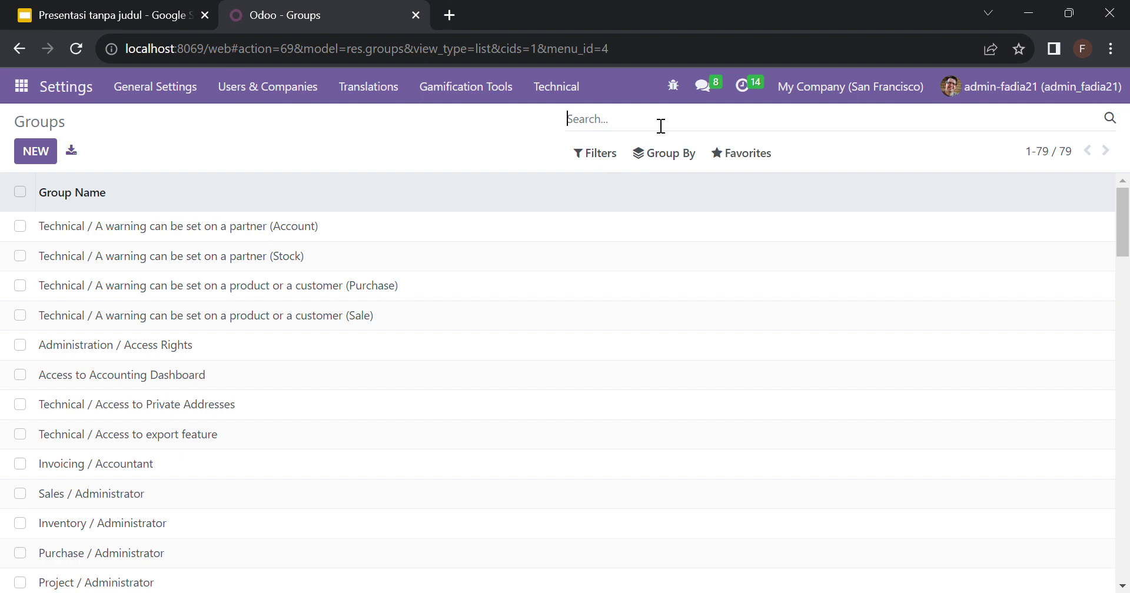
text(ll )
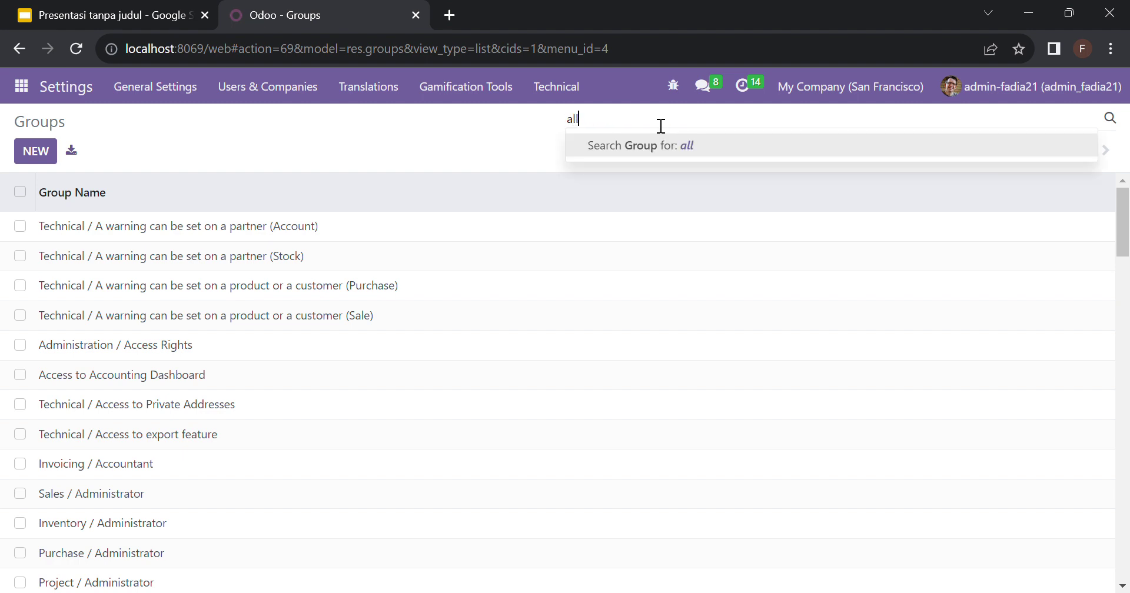
text(document)
key(Return)
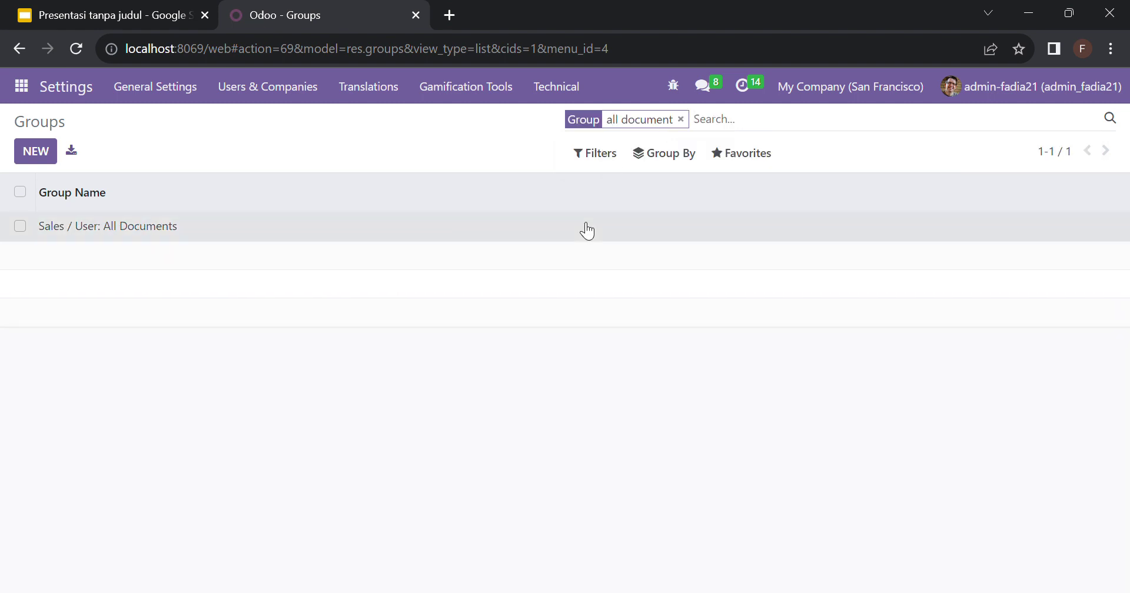
click(586, 230)
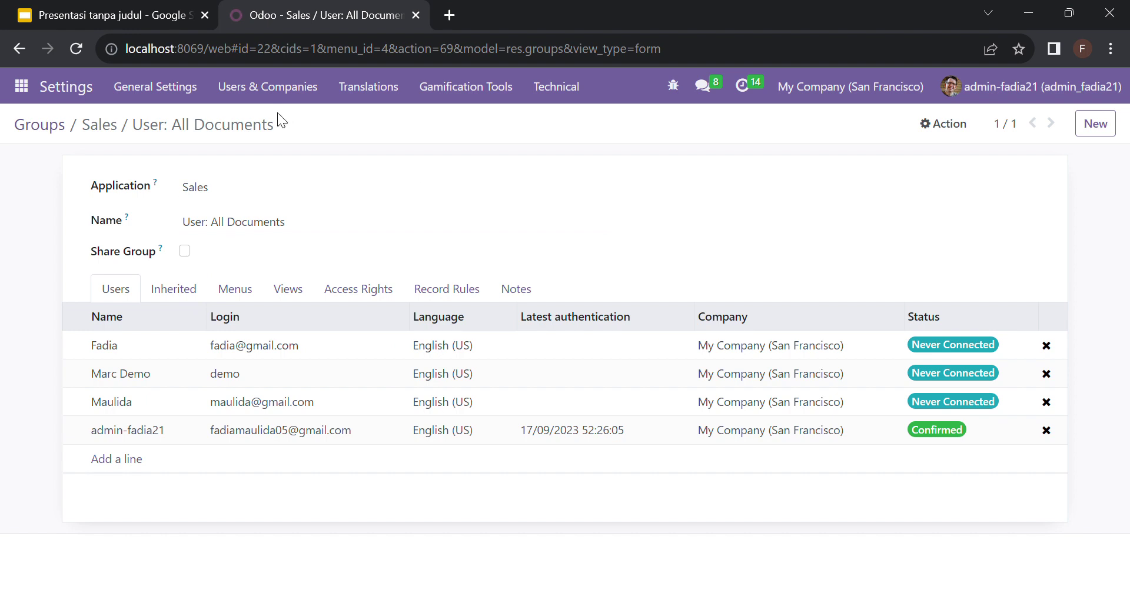
Step: Replace the groups search with "own document" and open Sales / User: Own Documents Only to review its users
click(296, 83)
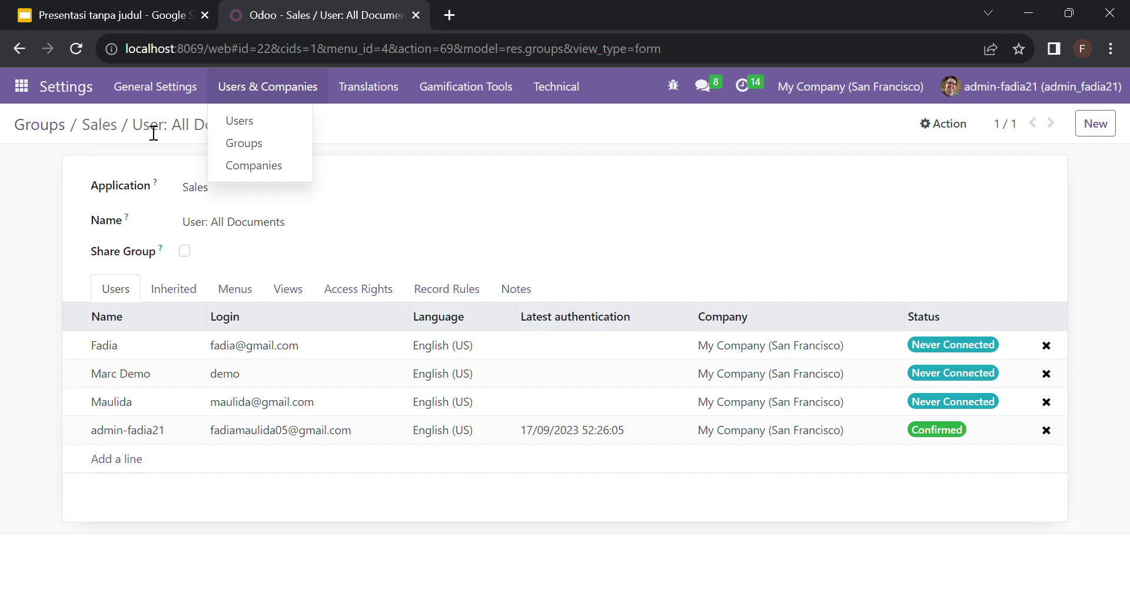
click(44, 130)
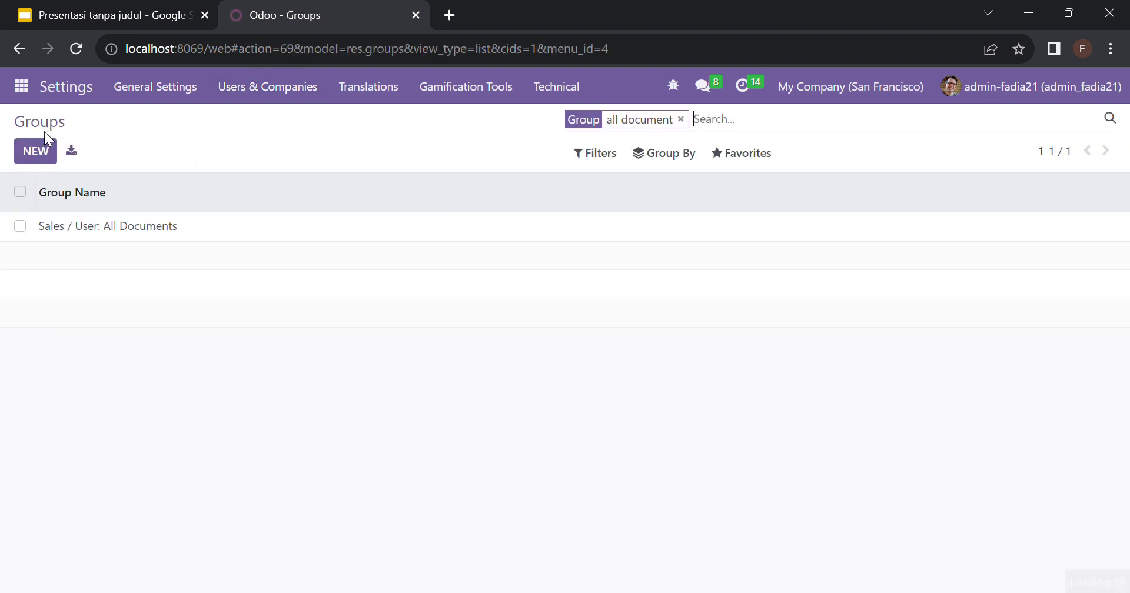
click(680, 120)
text(o)
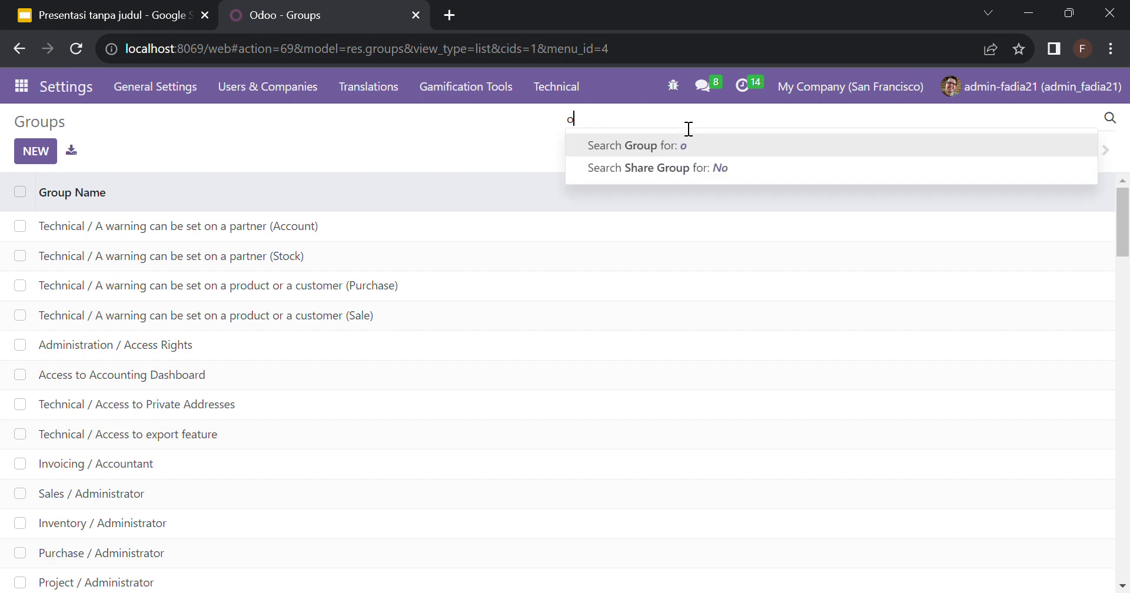
text(wn d)
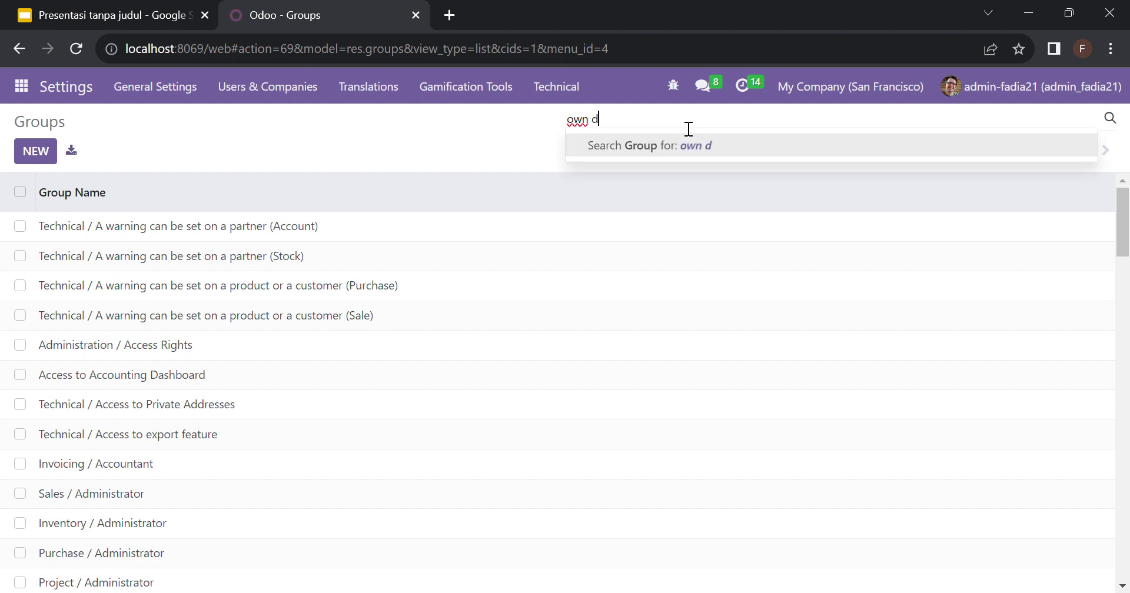
text(ocument)
key(Return)
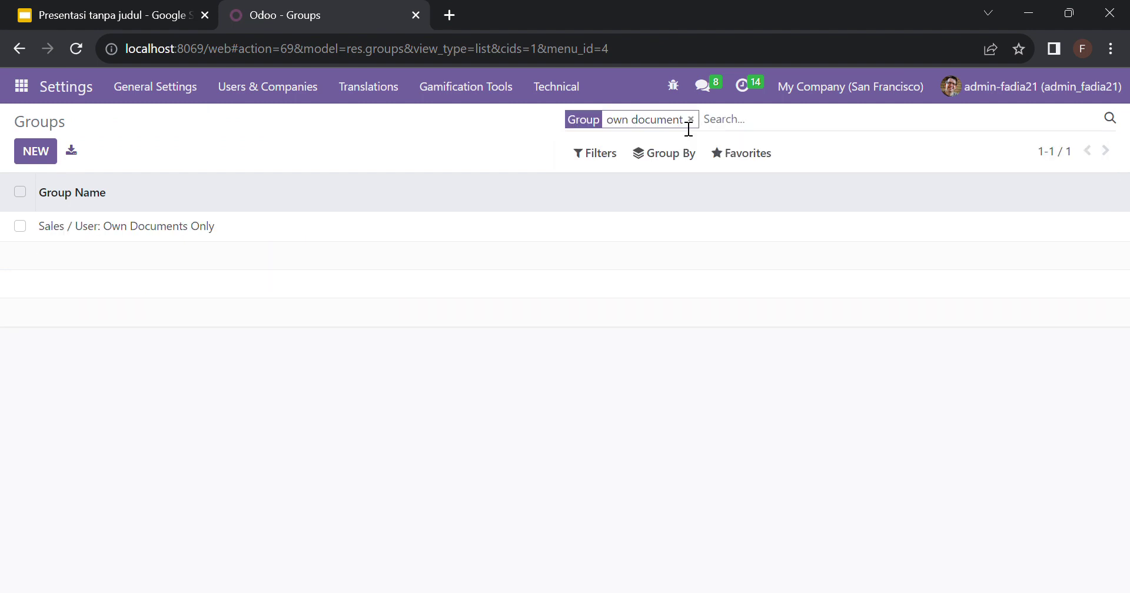
click(579, 227)
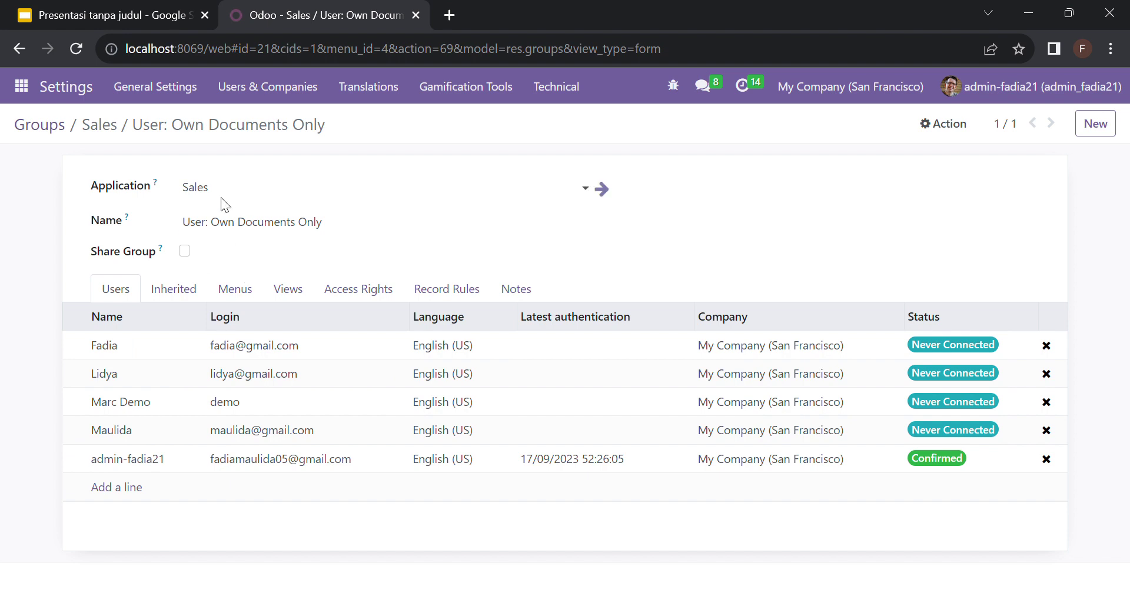
Step: Clear the search in the groups list and open Inventory / Administrator to review its assigned users
click(52, 124)
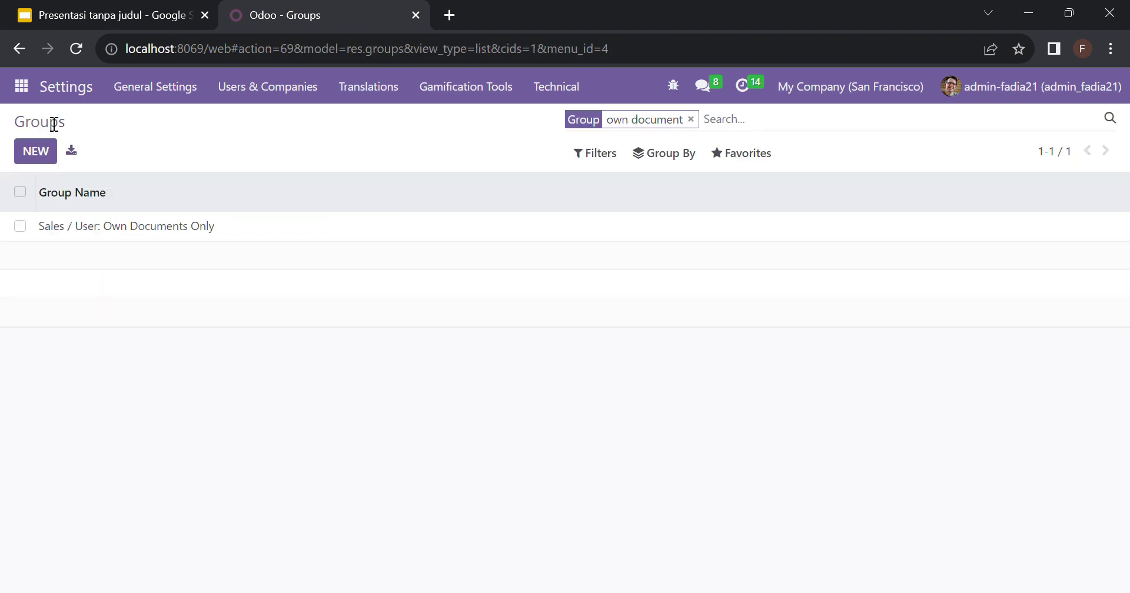
click(690, 120)
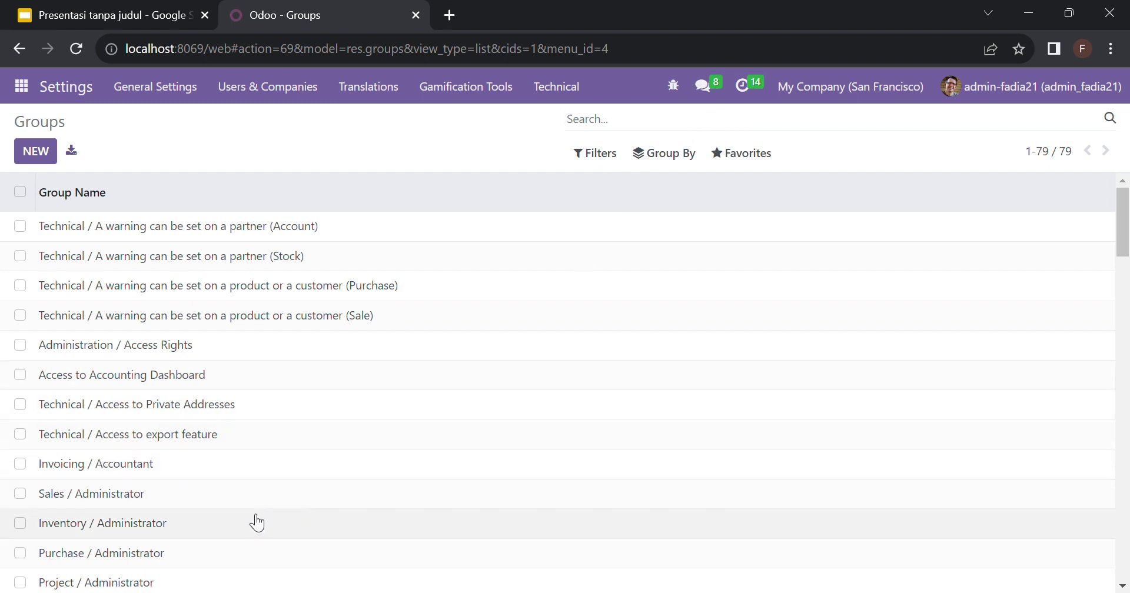
click(253, 521)
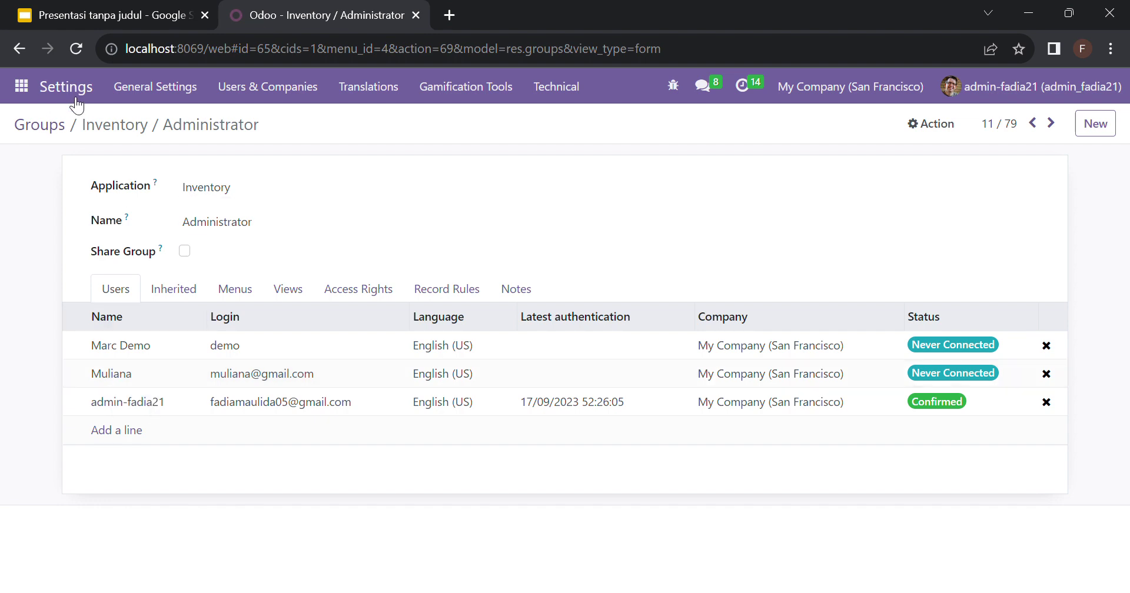
Step: Search the groups list for "inventory" and open Inventory / User to review the users assigned to it
click(70, 125)
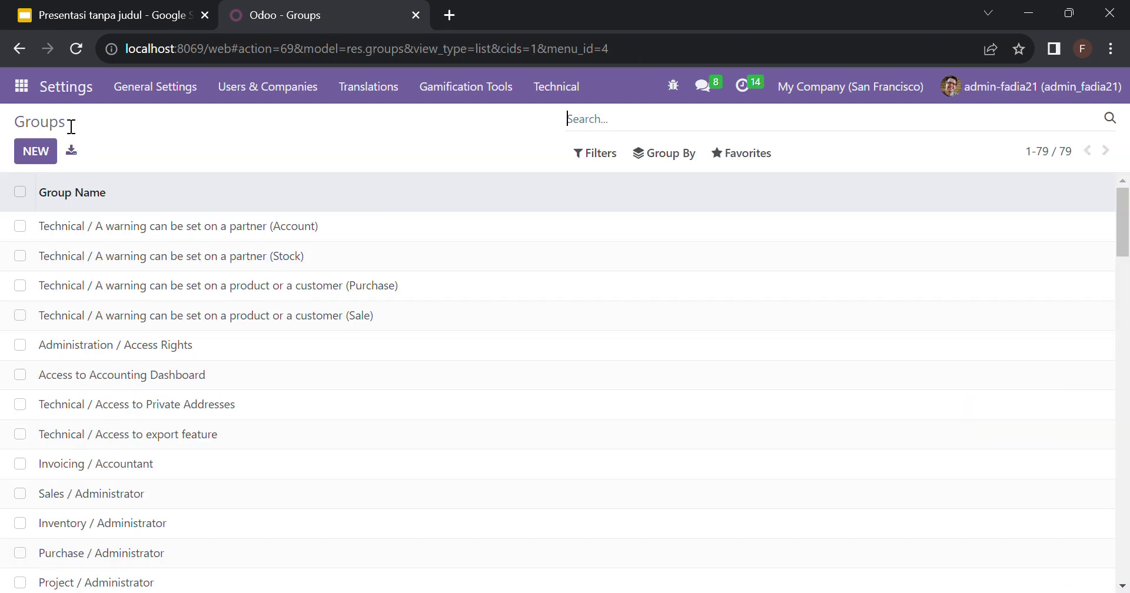
click(699, 127)
text(i)
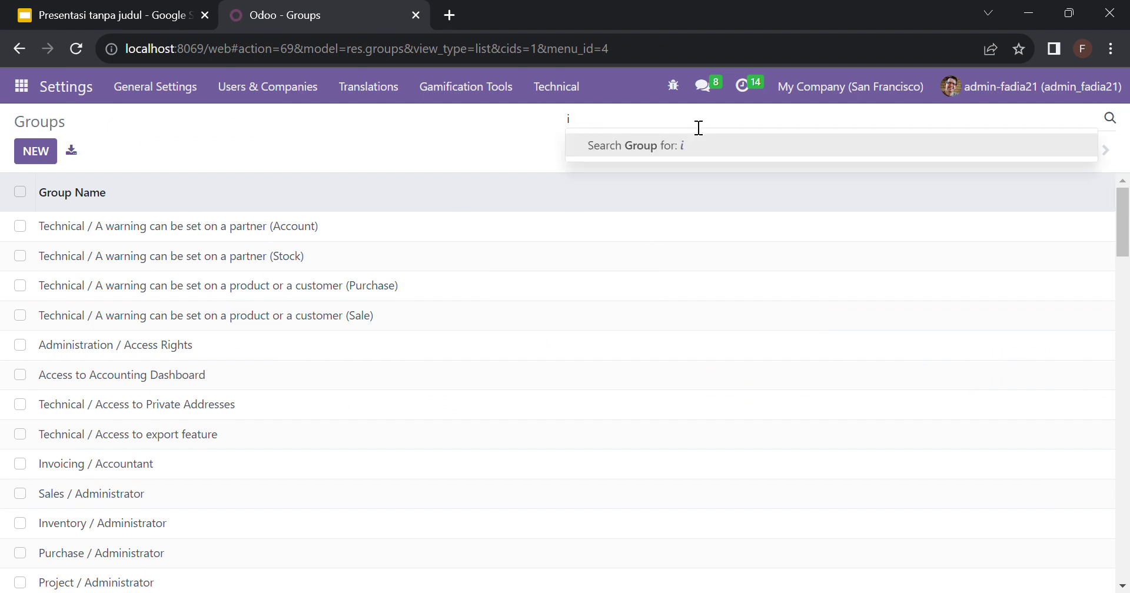
text(nventory)
key(Return)
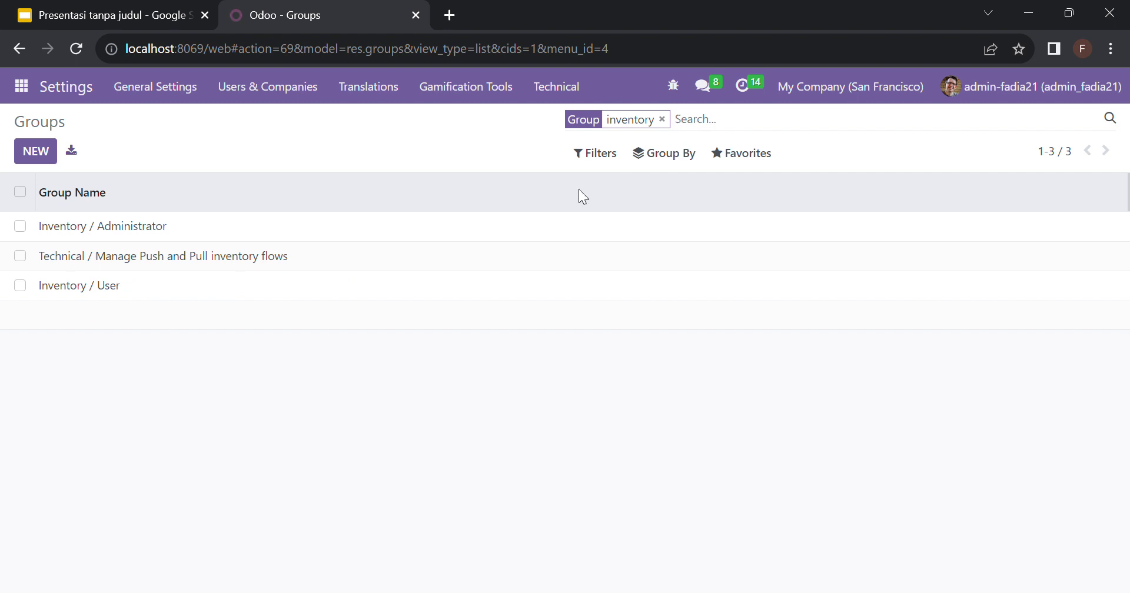
click(379, 298)
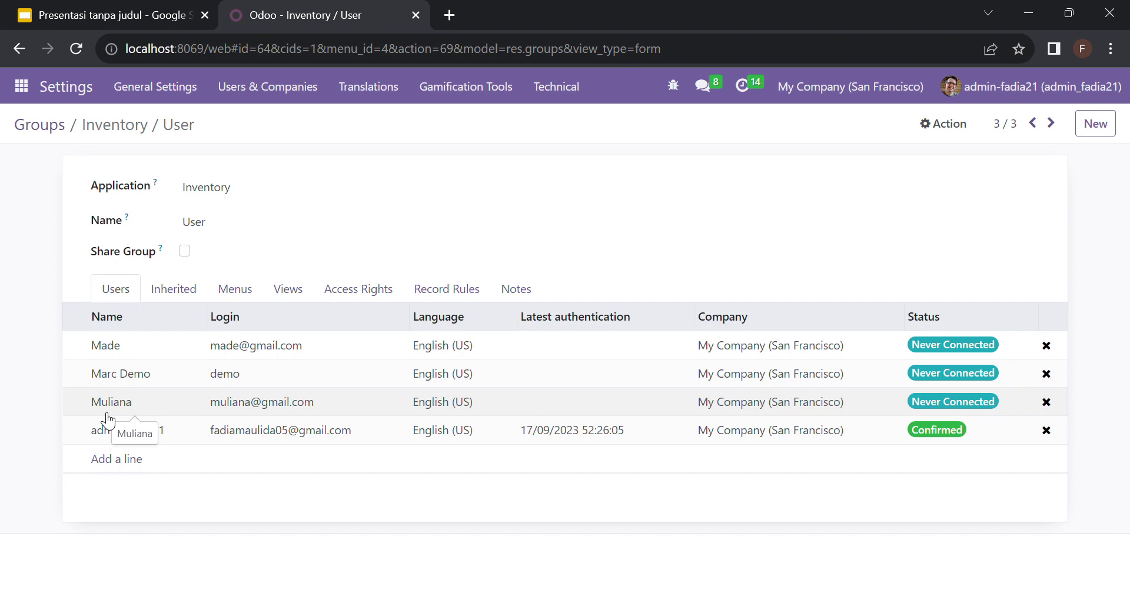
Step: Search the groups for "billing" instead, review the users of Invoicing / Billing, and return to the unfiltered groups list
click(47, 125)
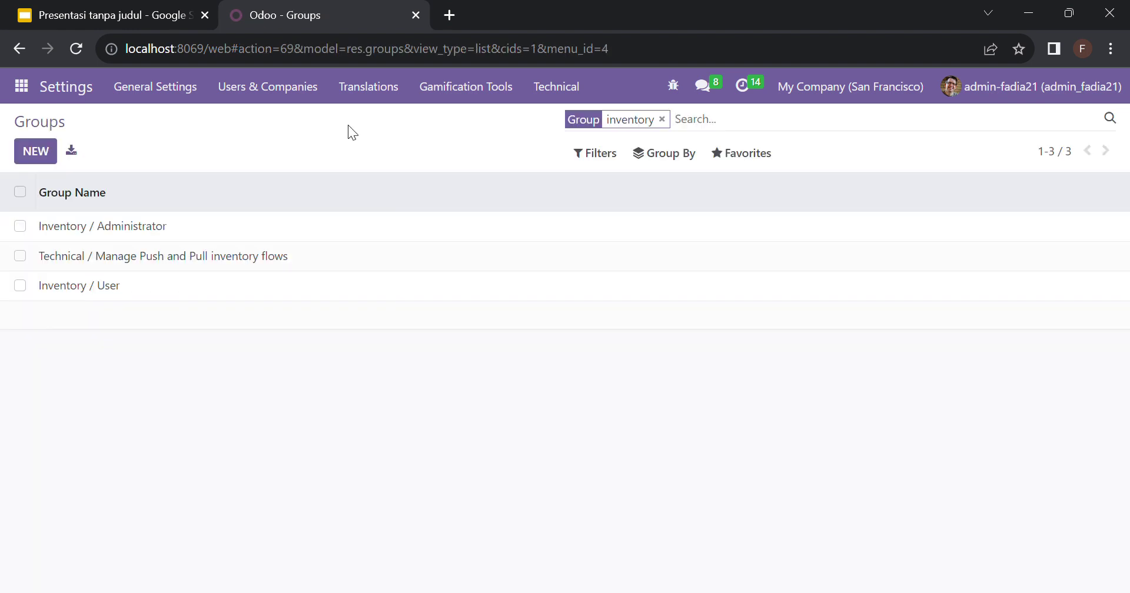
click(663, 120)
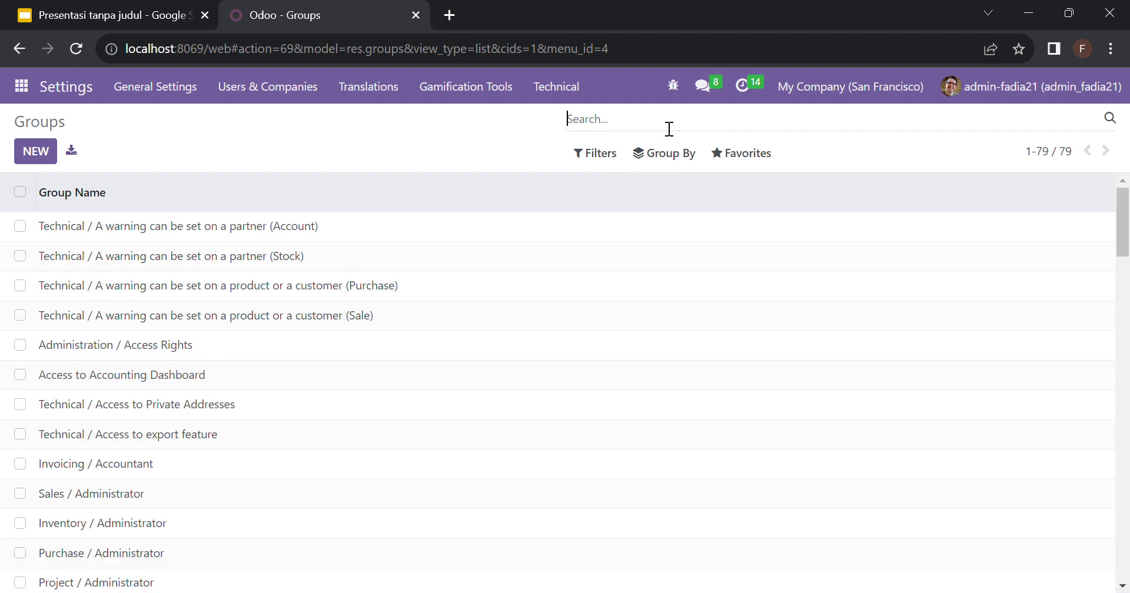
text(billing)
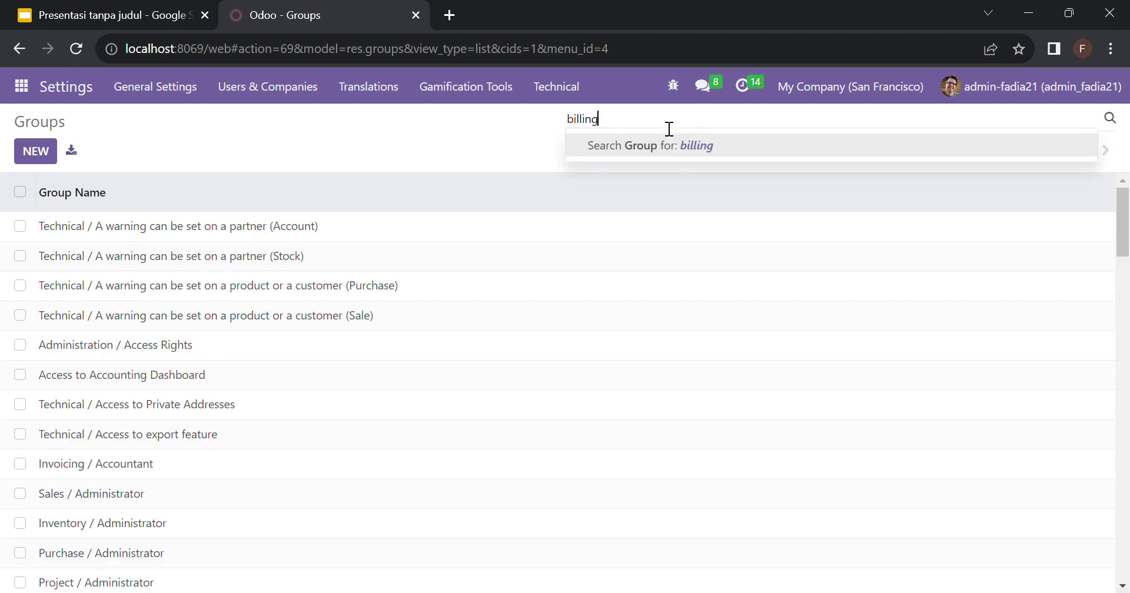
key(Return)
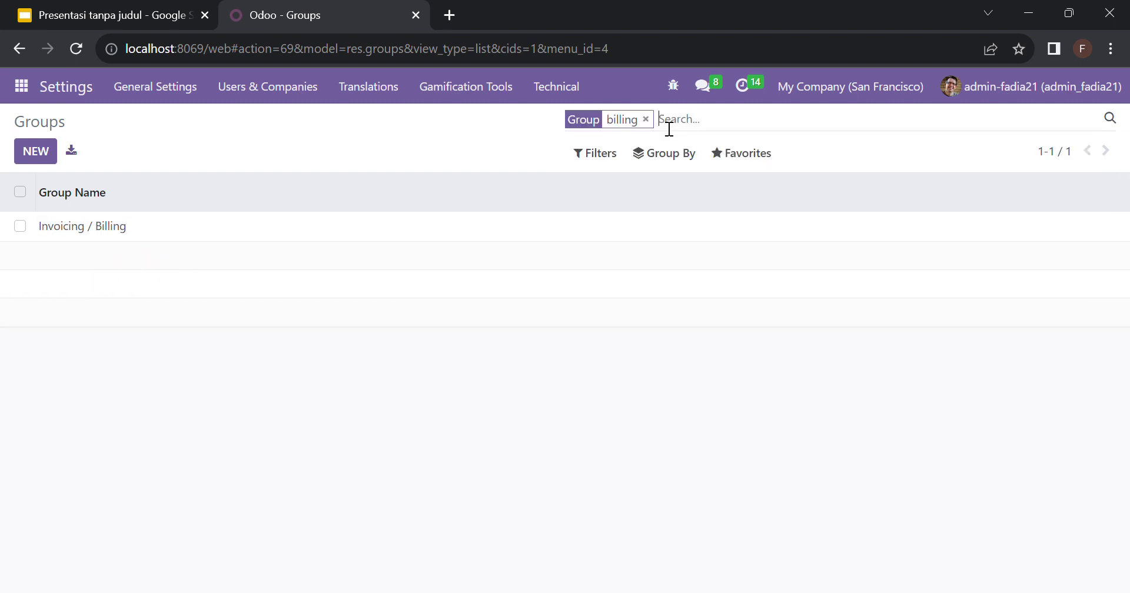
click(569, 238)
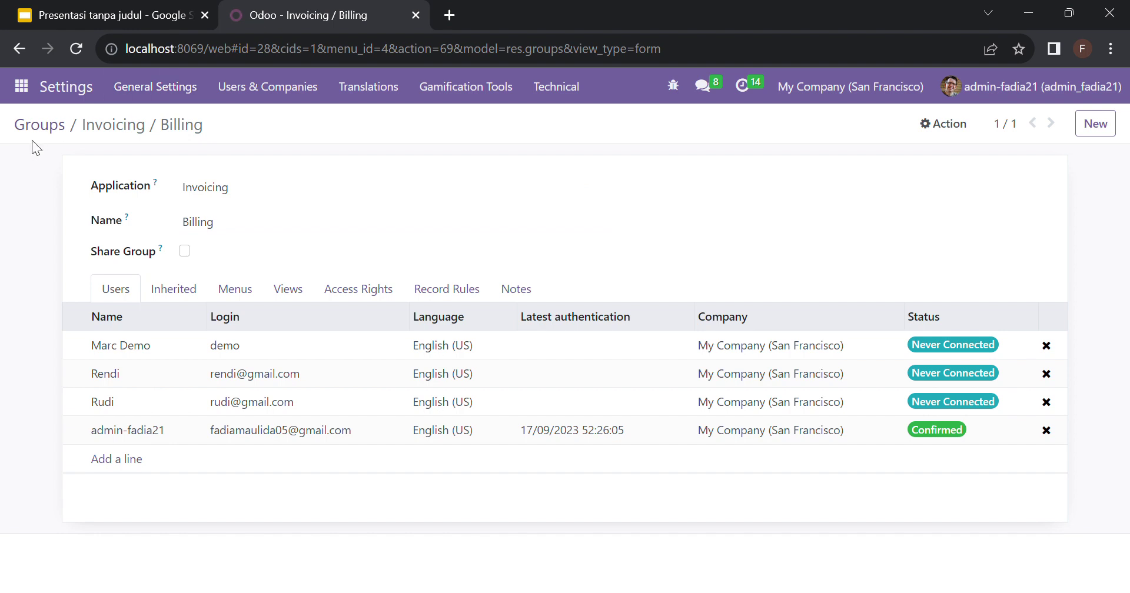
click(39, 126)
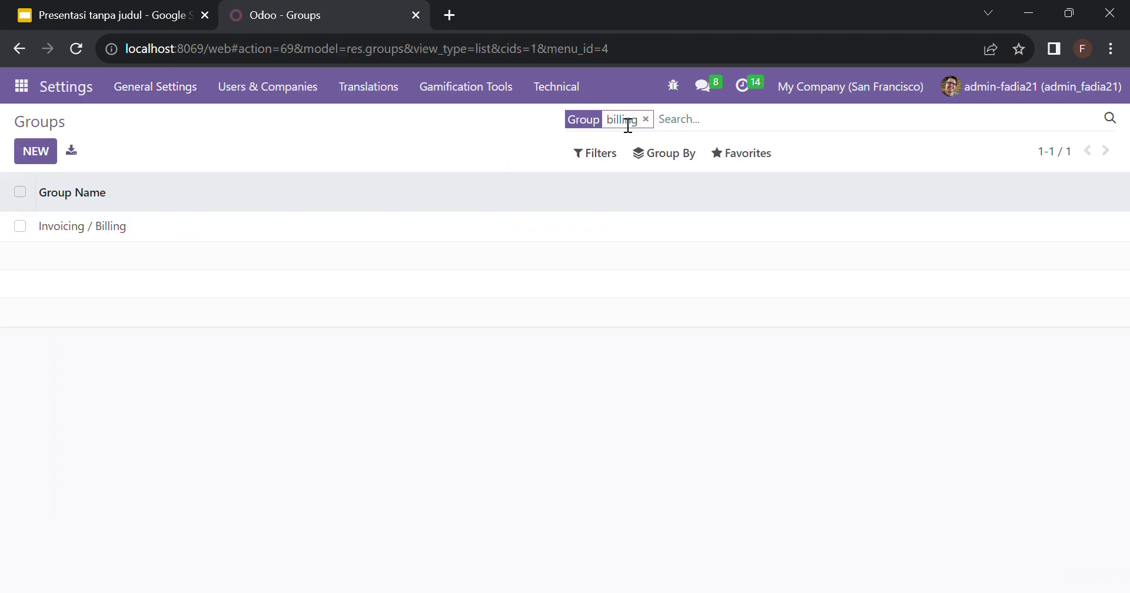
click(646, 119)
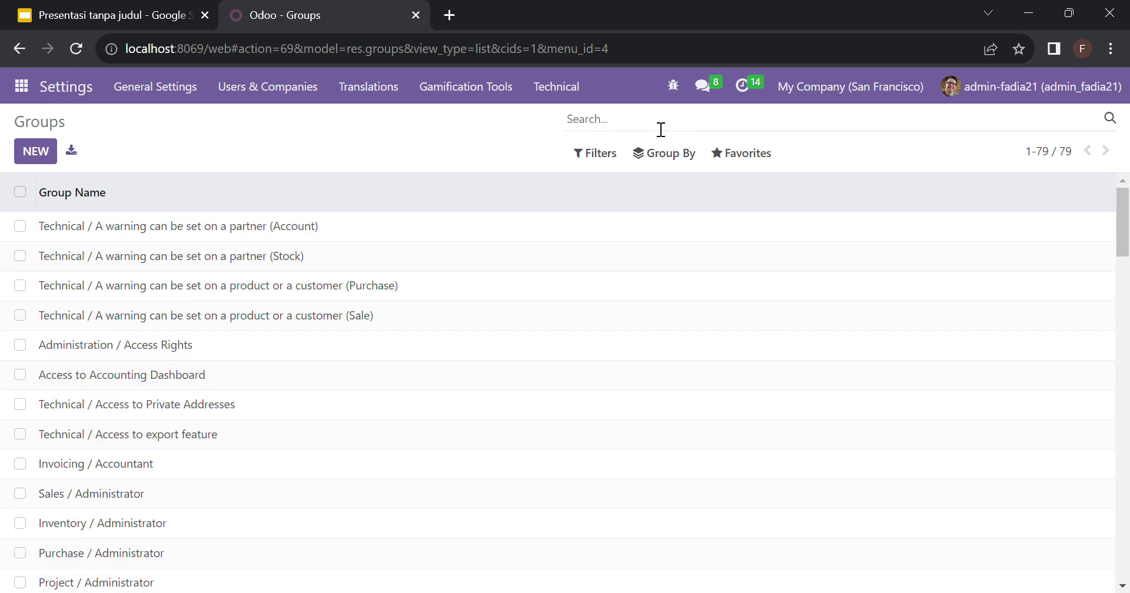